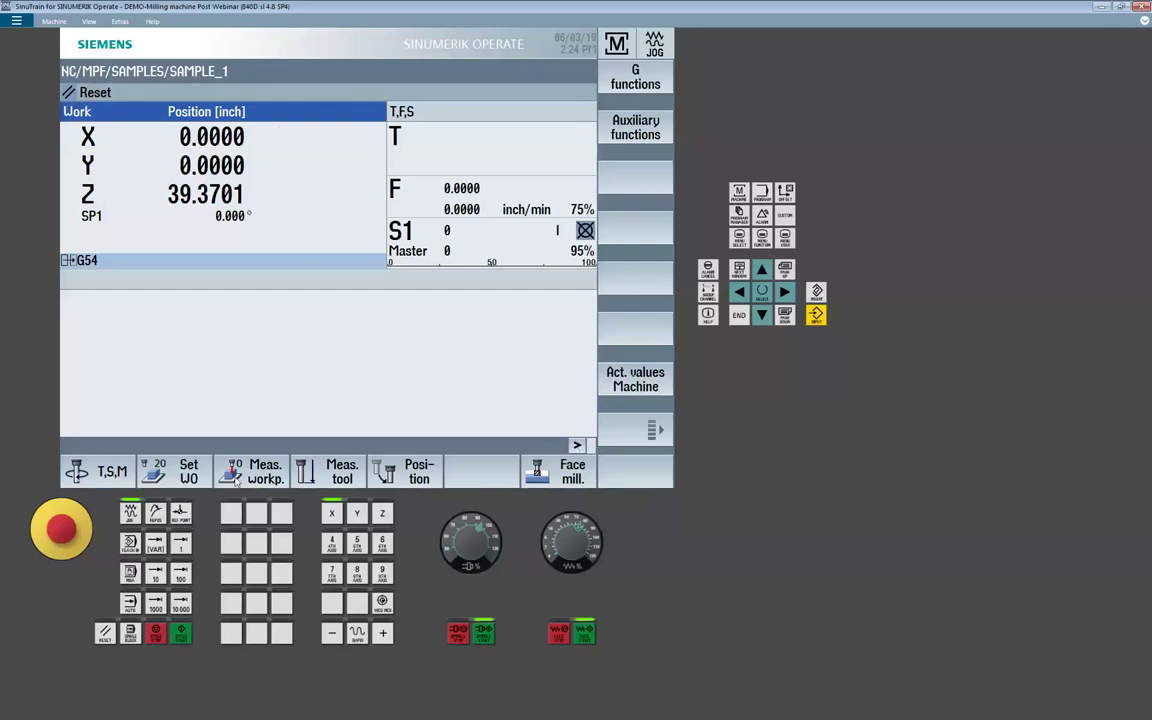
click(577, 446)
click(578, 447)
click(578, 446)
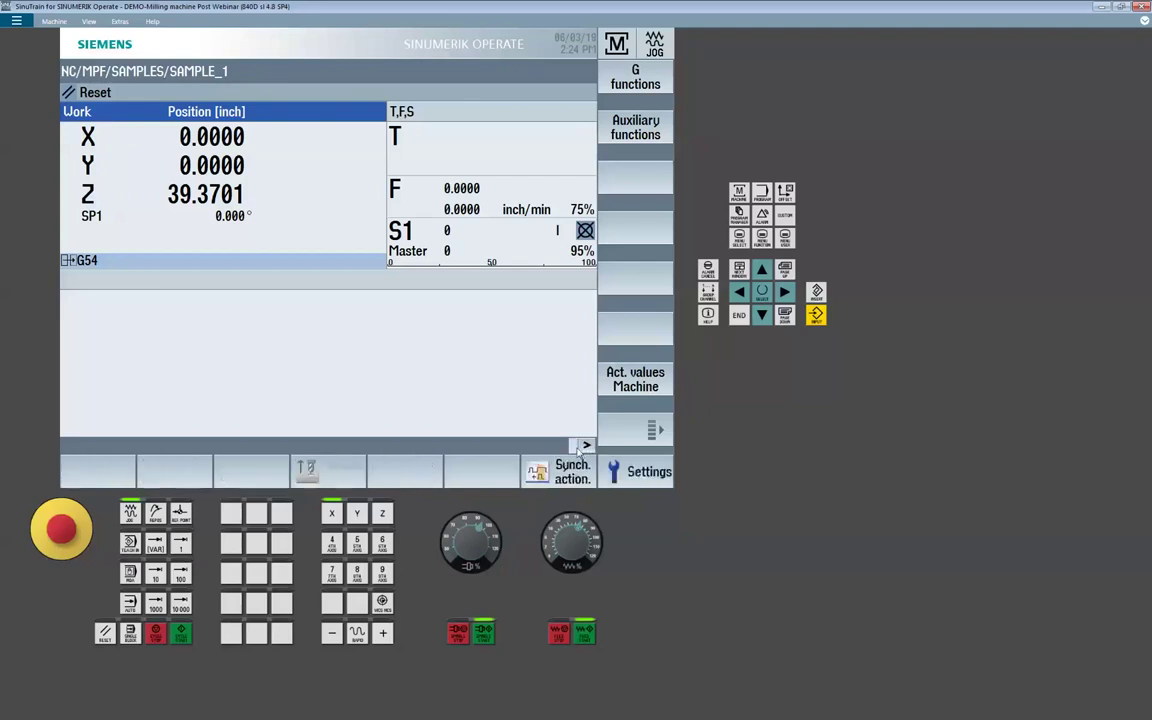
click(658, 476)
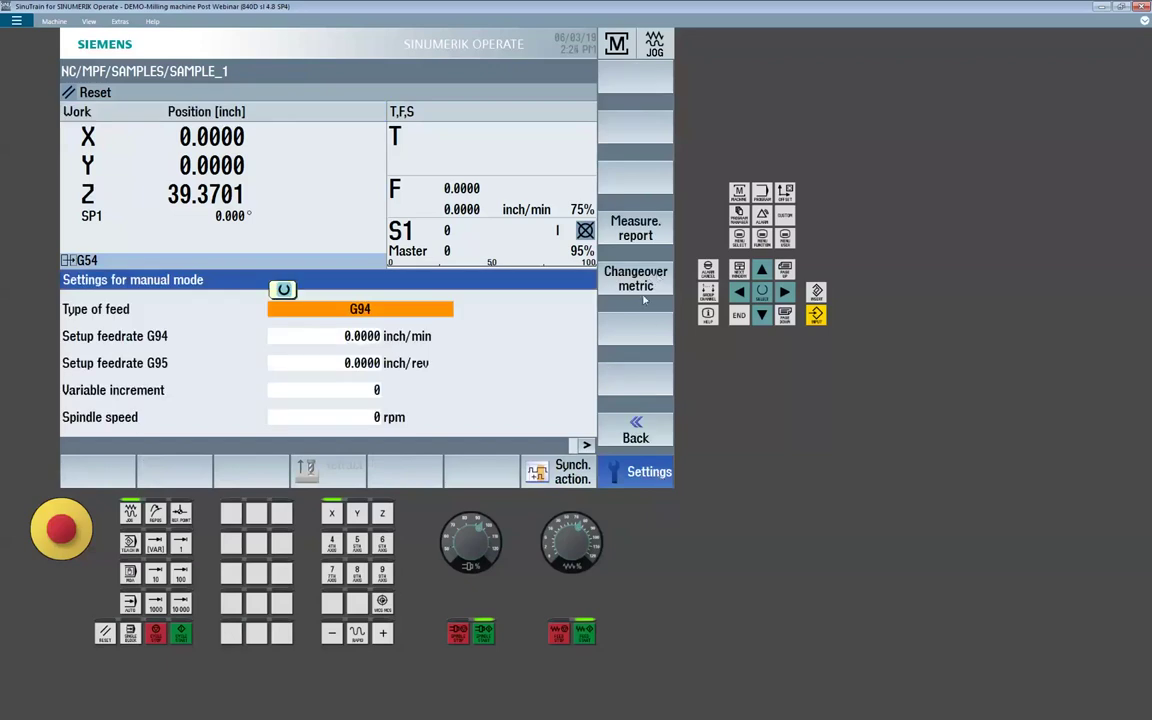
click(636, 279)
click(636, 438)
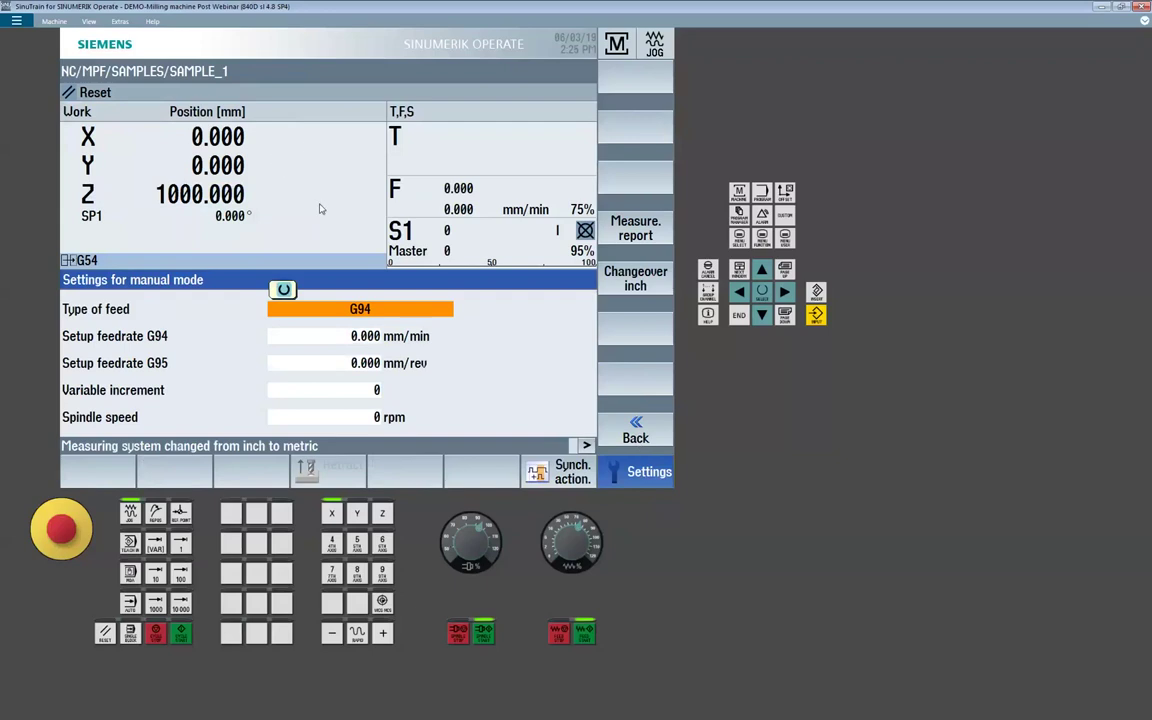
click(786, 192)
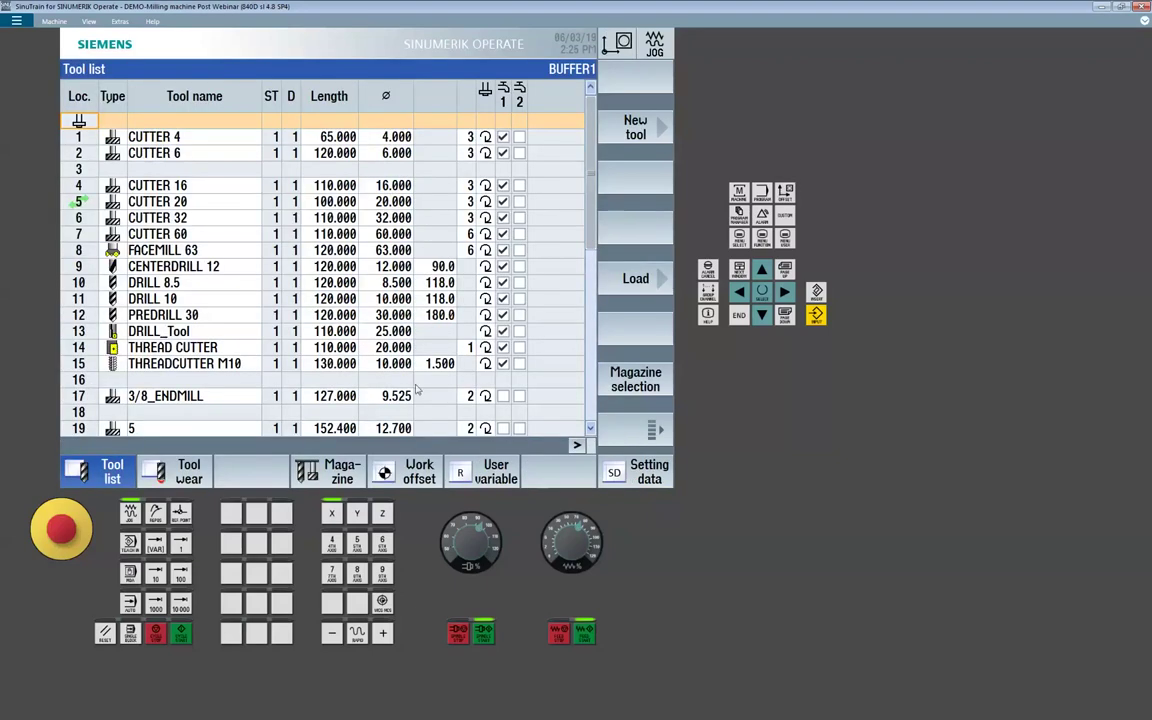
click(739, 191)
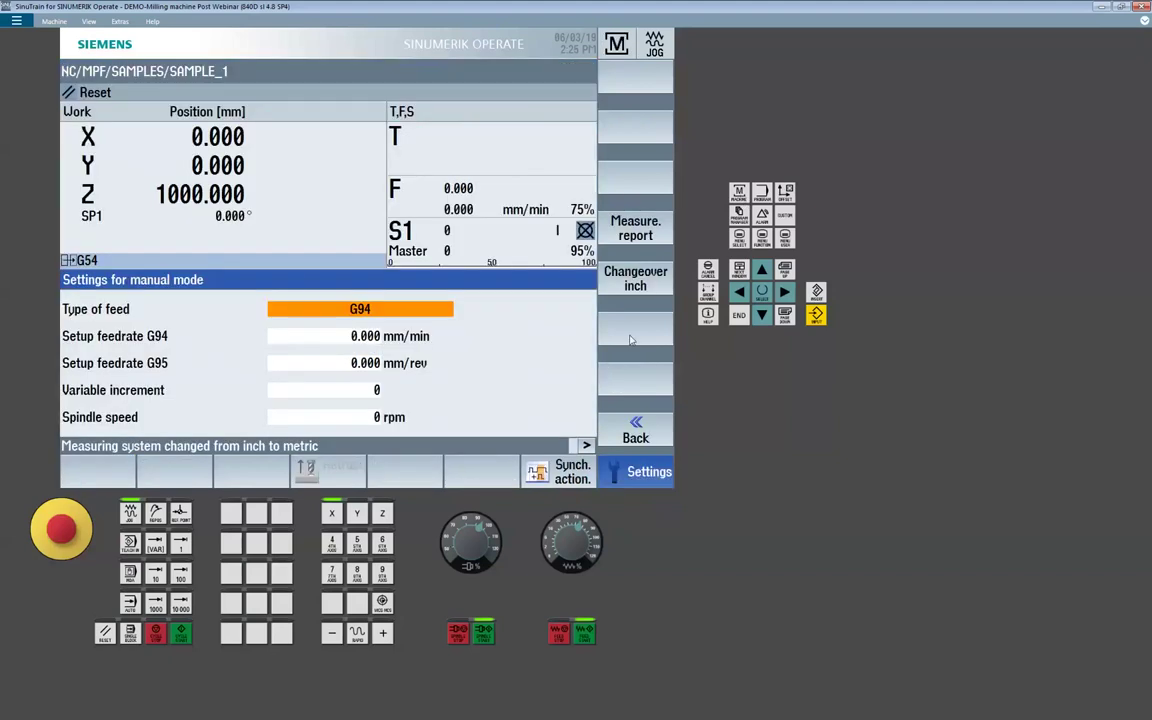
click(640, 280)
click(636, 364)
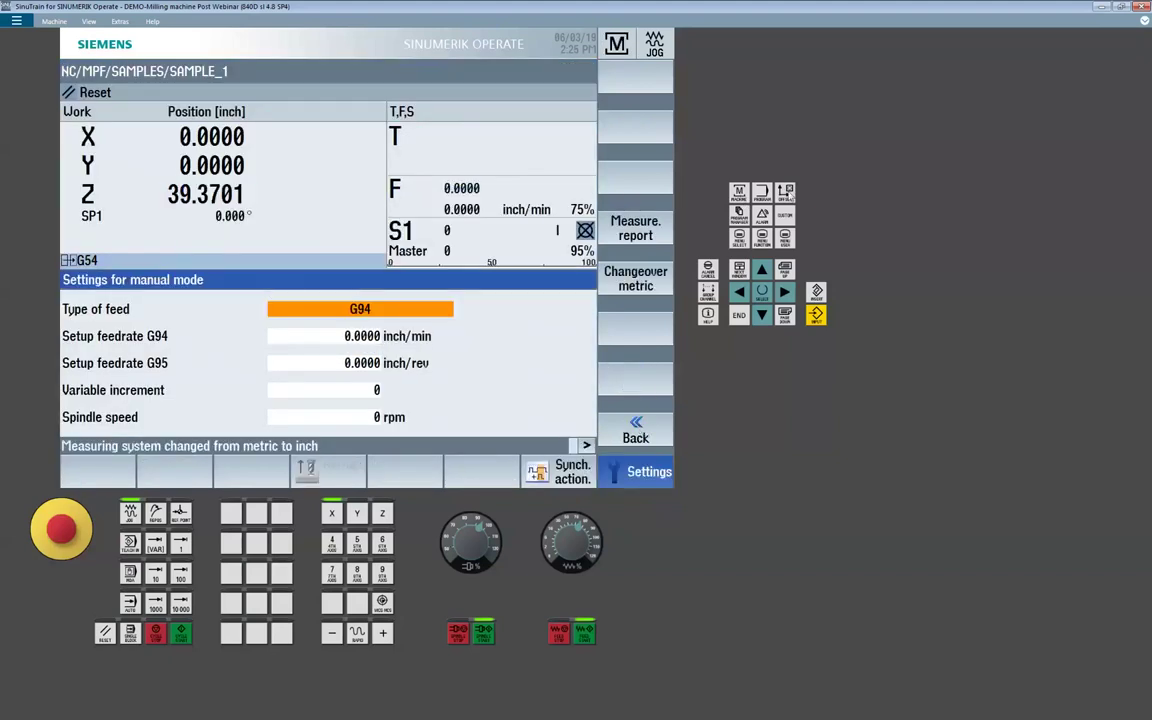
click(785, 191)
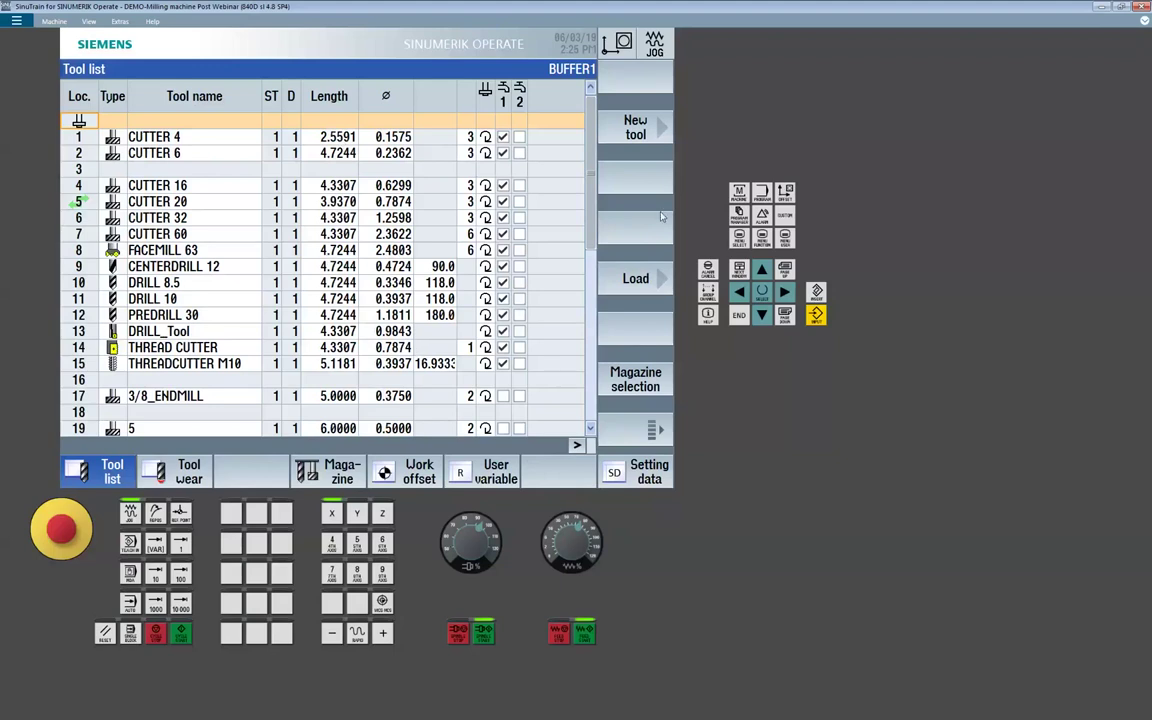
click(738, 191)
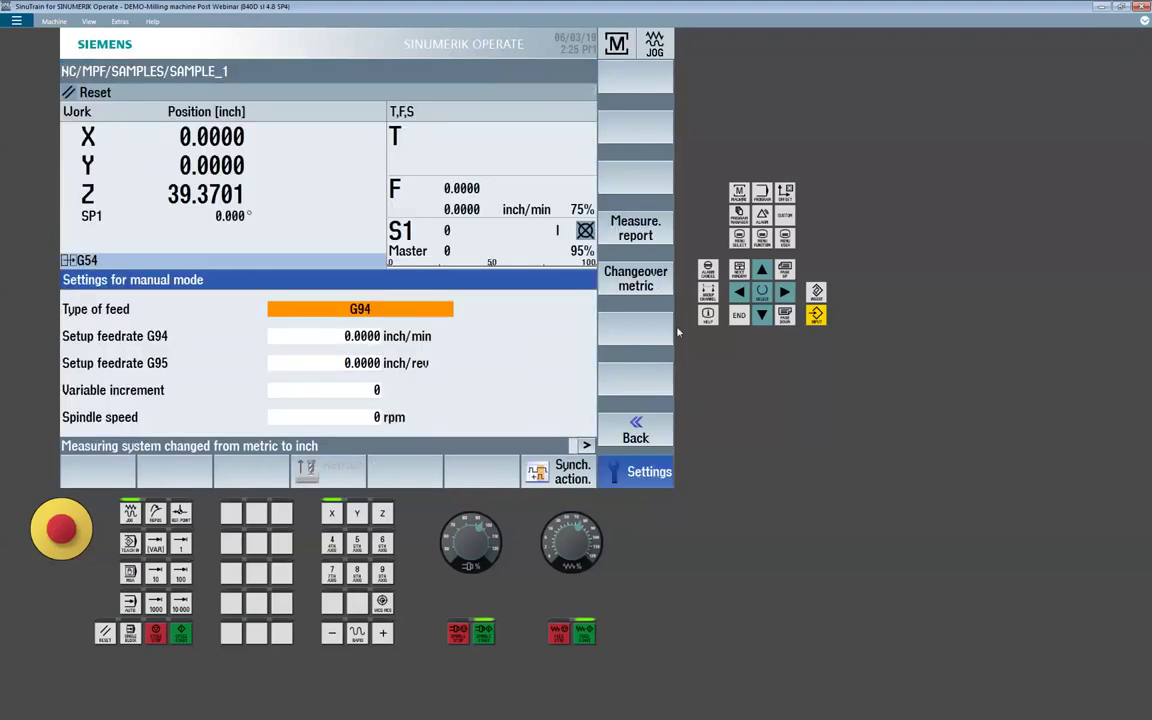
click(659, 437)
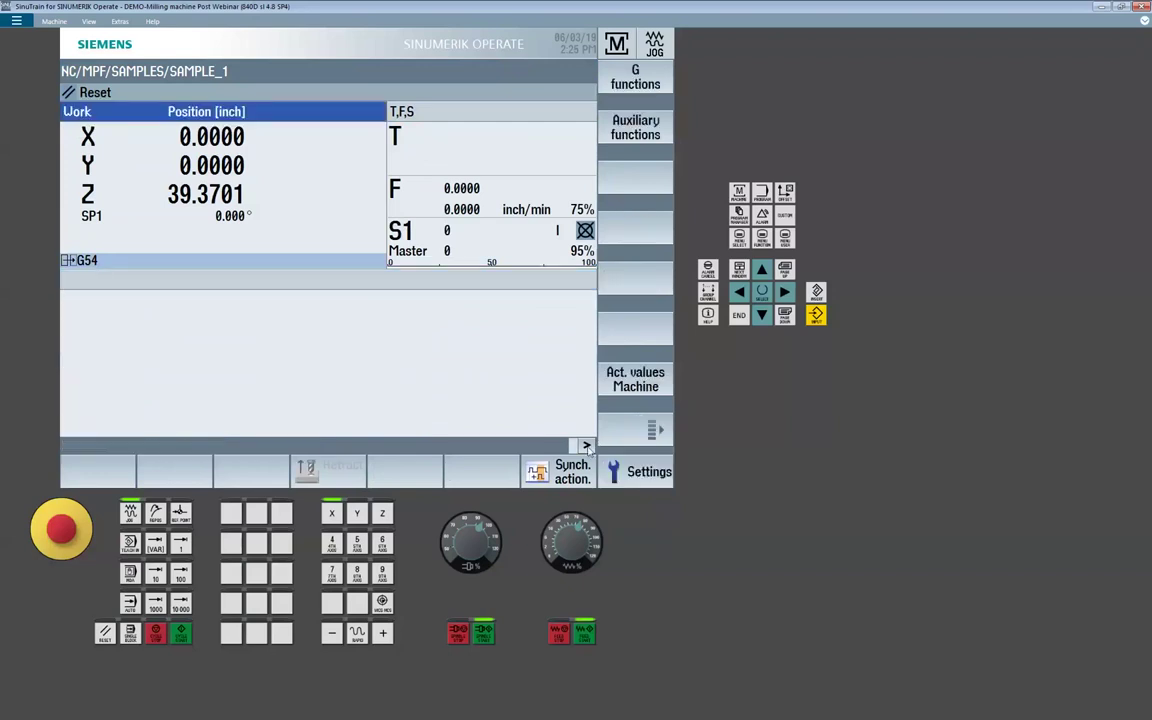
click(584, 446)
click(584, 446)
click(586, 446)
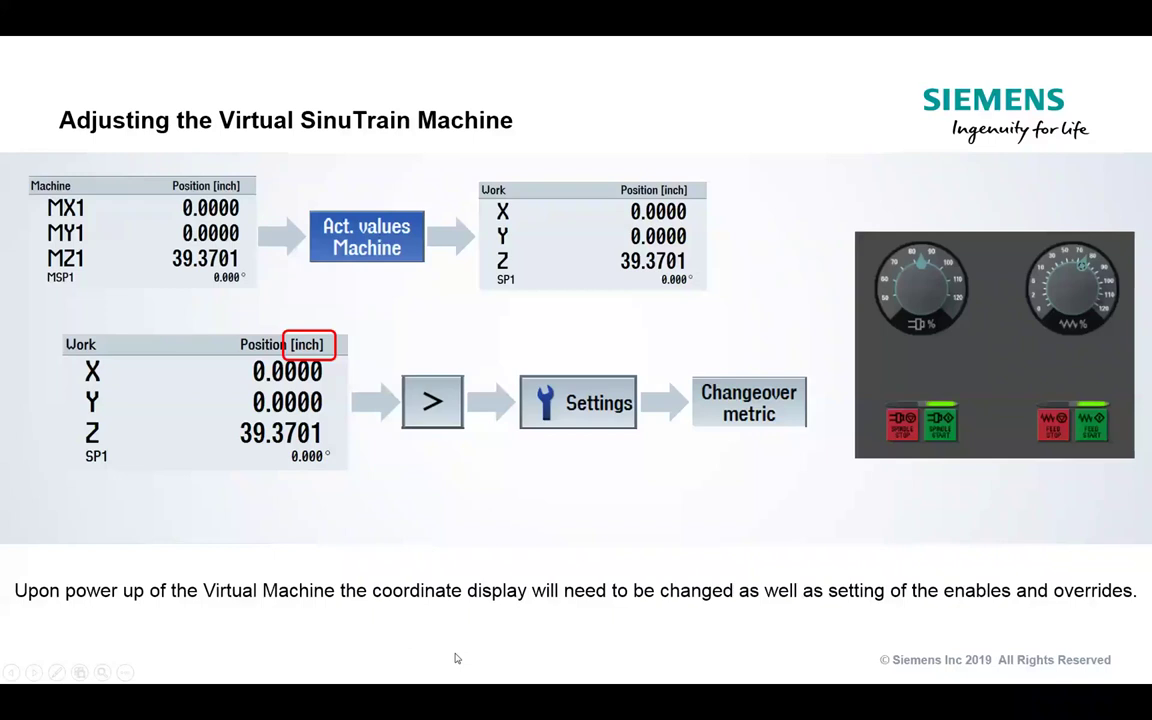
Advance the slideshow to the 'Mapping a shared folder' slide
key(Right)
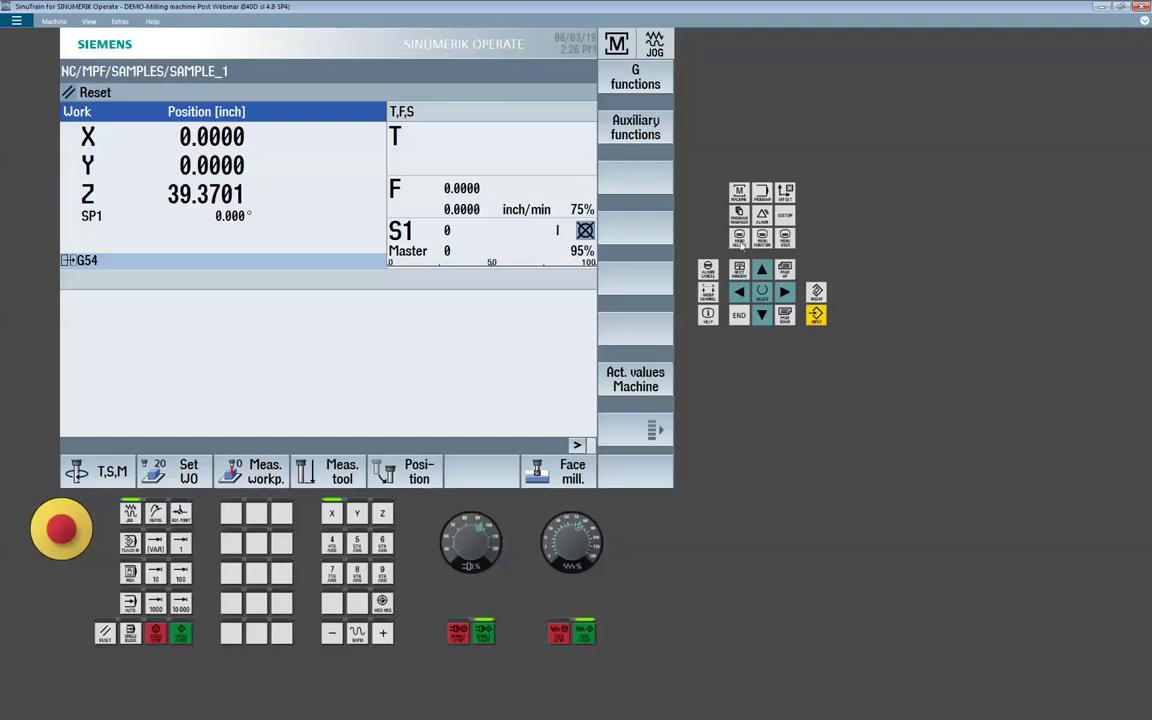
Open Setup > HMI > Log. drives to view Configure drives, then compare with Program Manager's drives
click(740, 240)
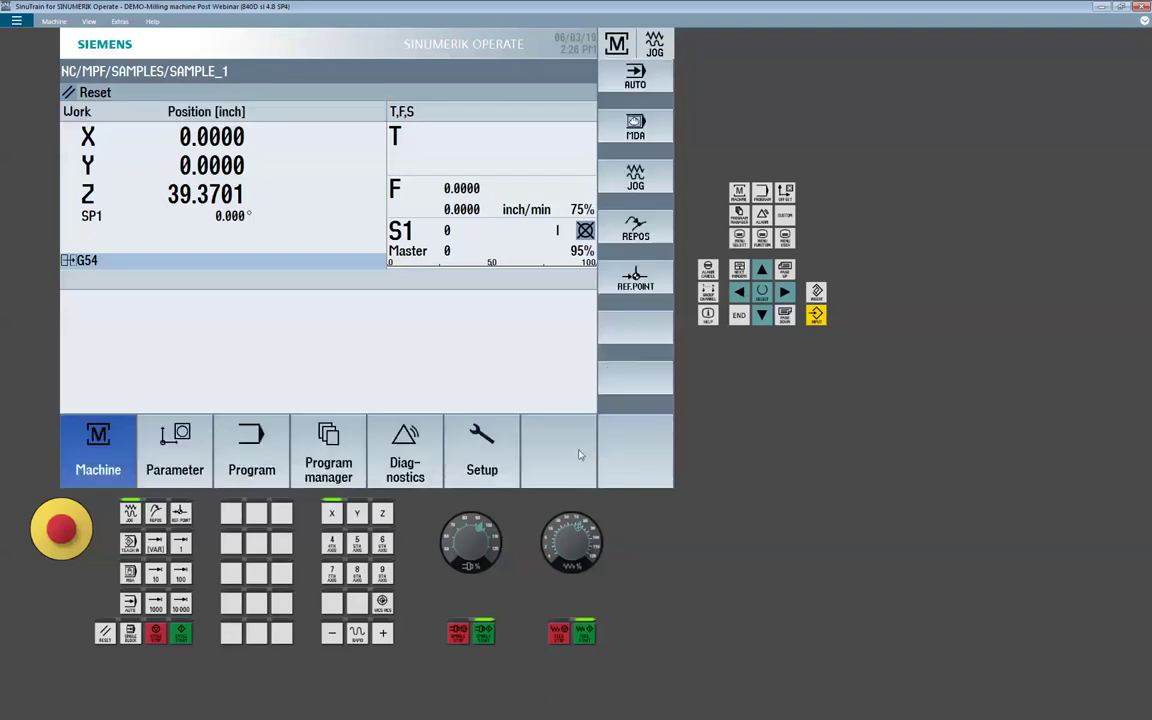
click(484, 462)
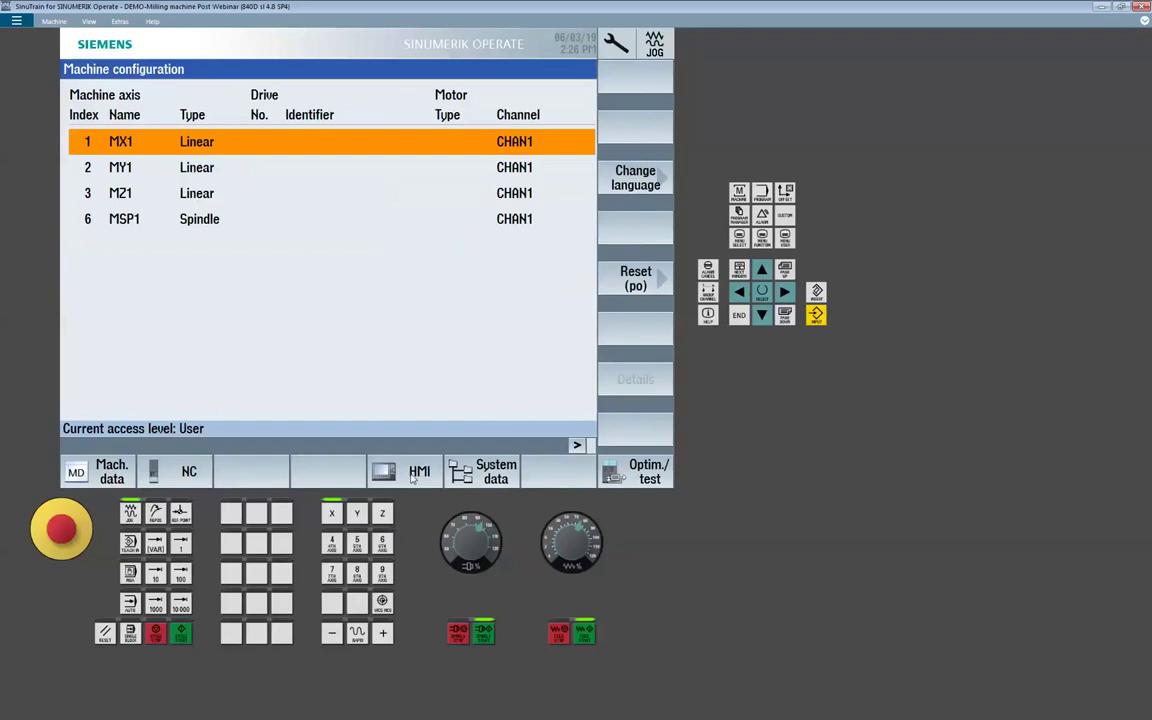
click(411, 476)
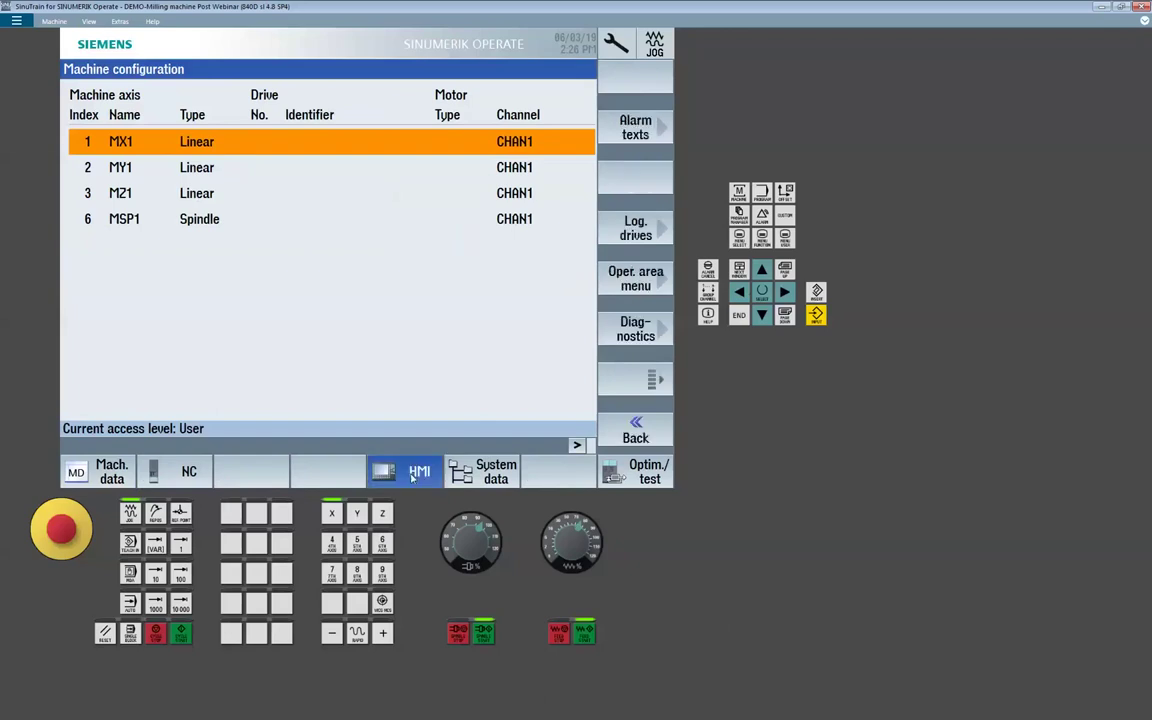
click(648, 235)
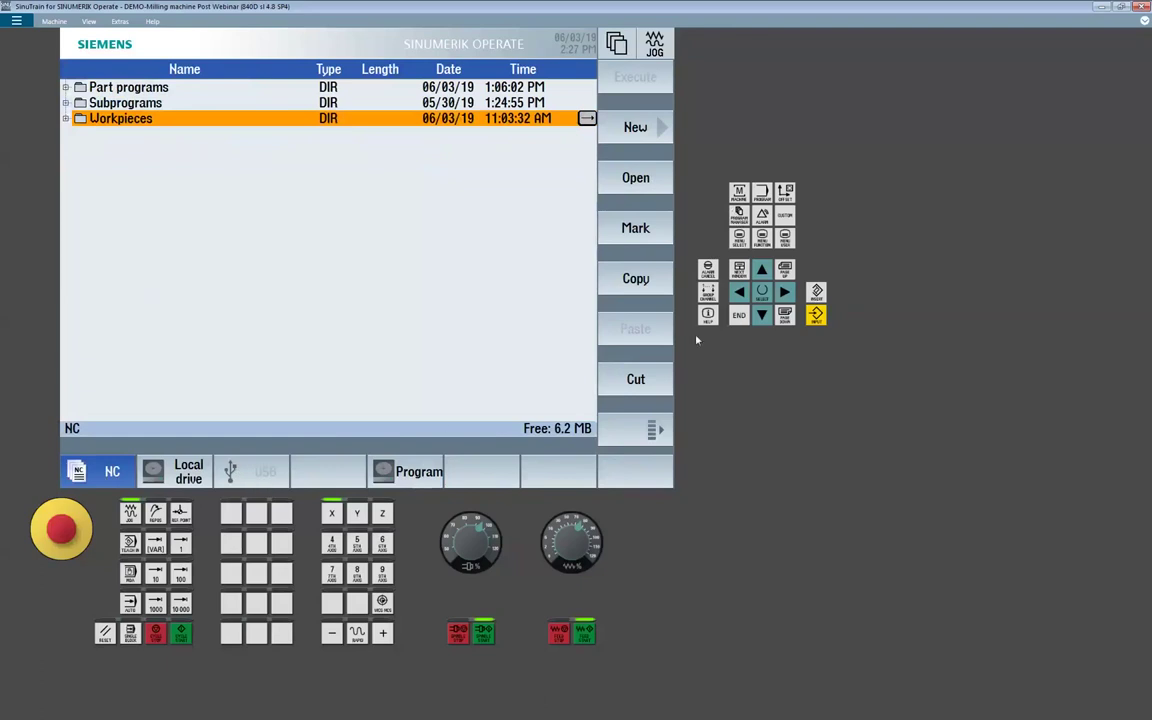
key(F10)
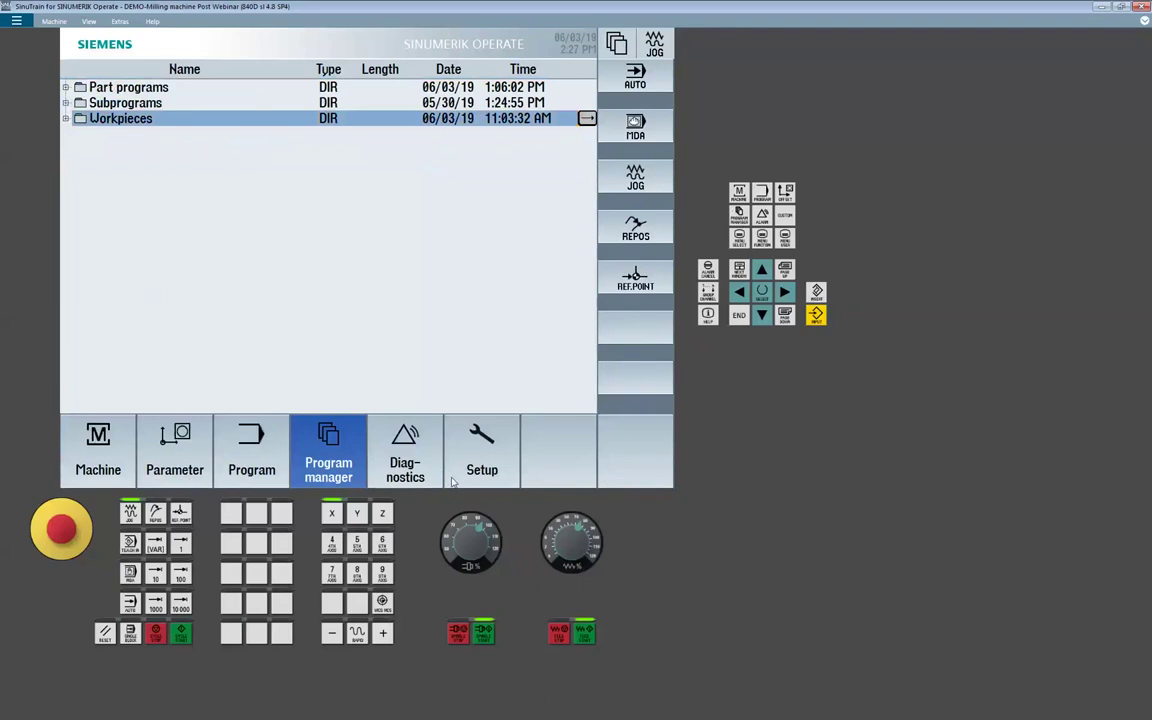
Back in Configure drives, set empty drive slot 6's type to Windows drive (PCU)
click(452, 483)
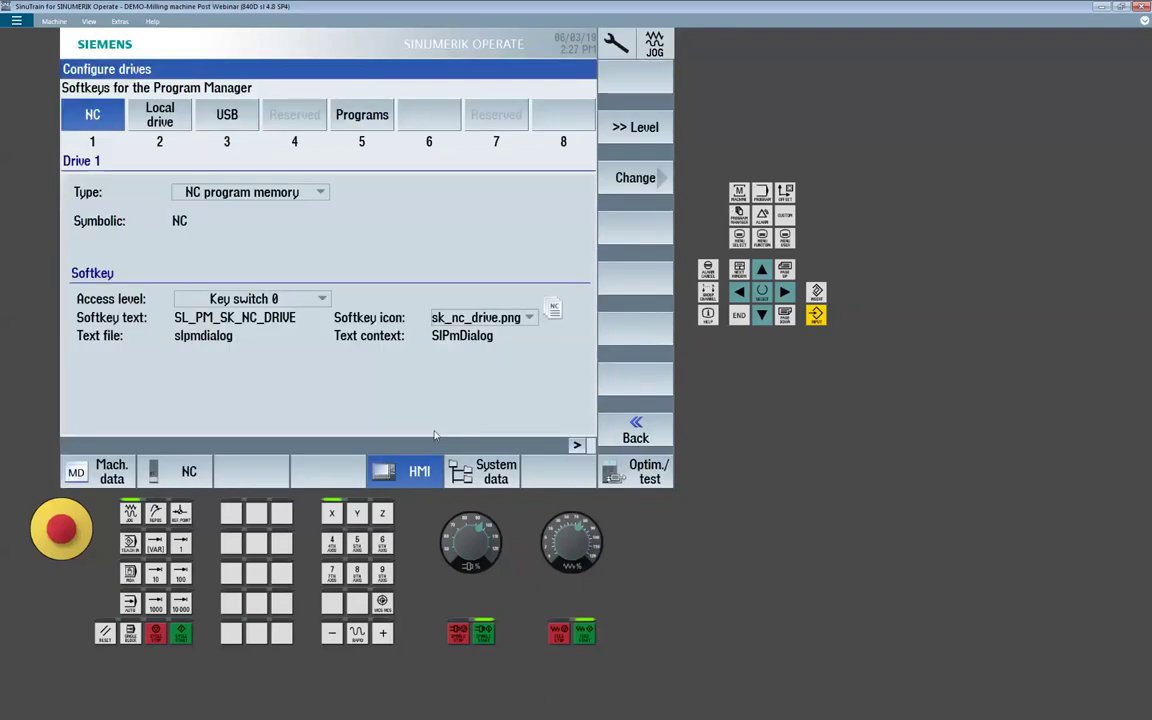
click(407, 484)
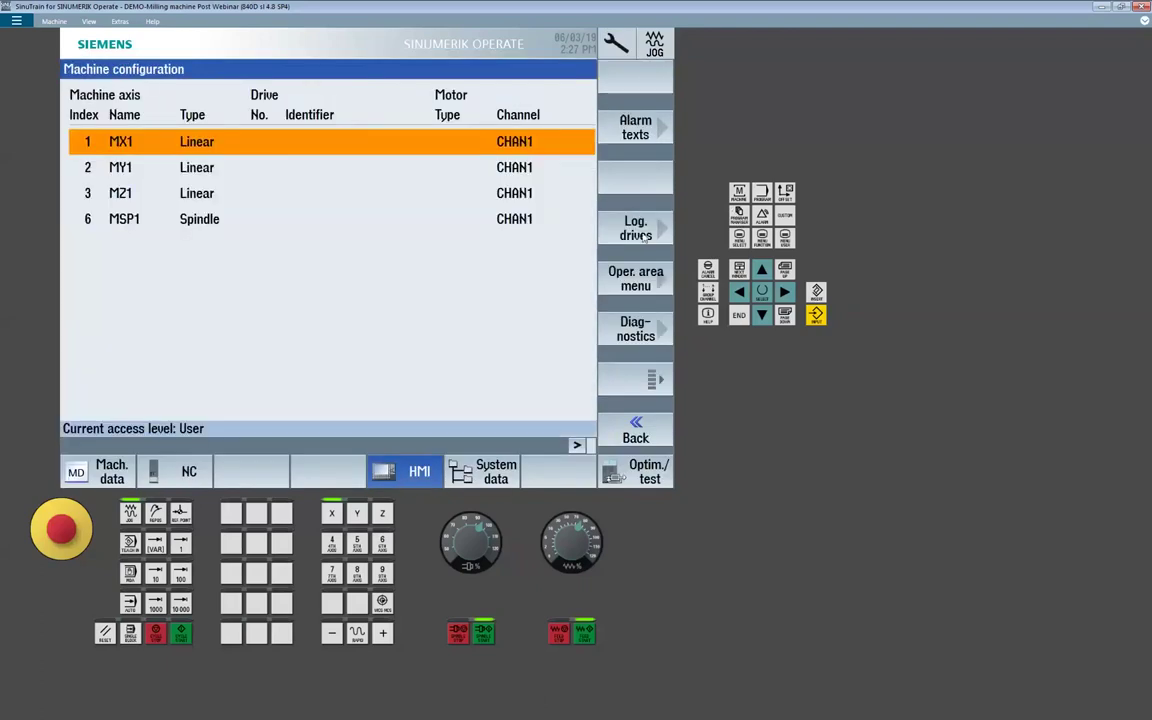
click(645, 236)
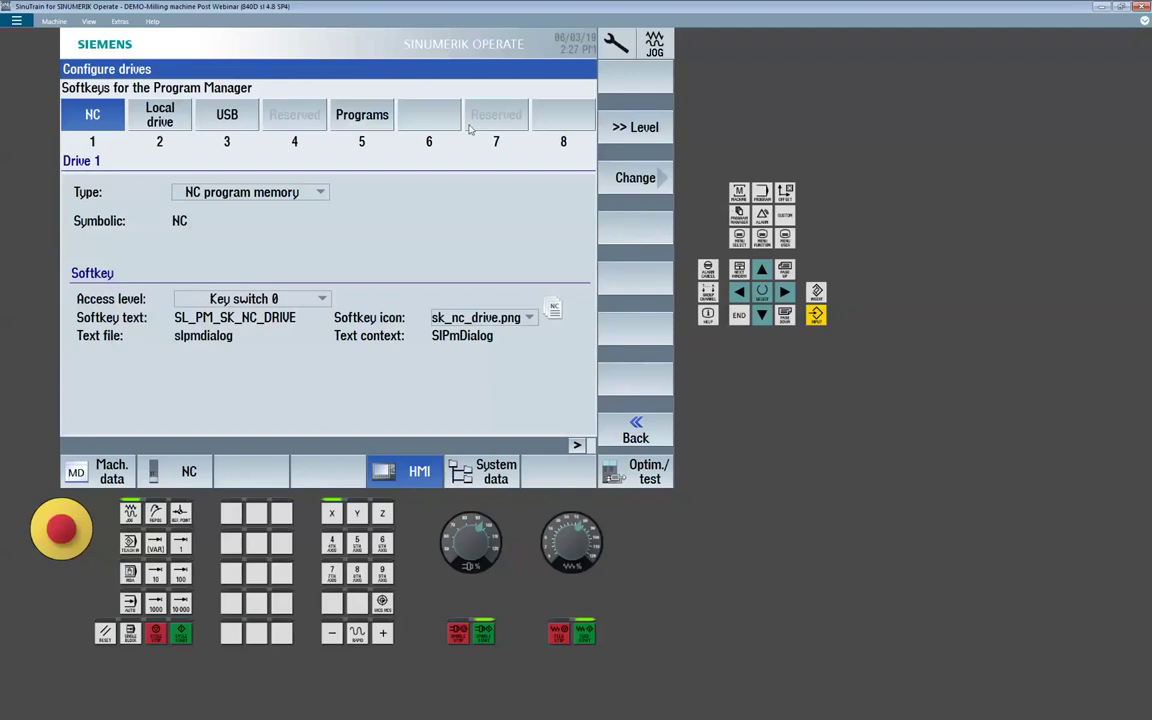
click(416, 123)
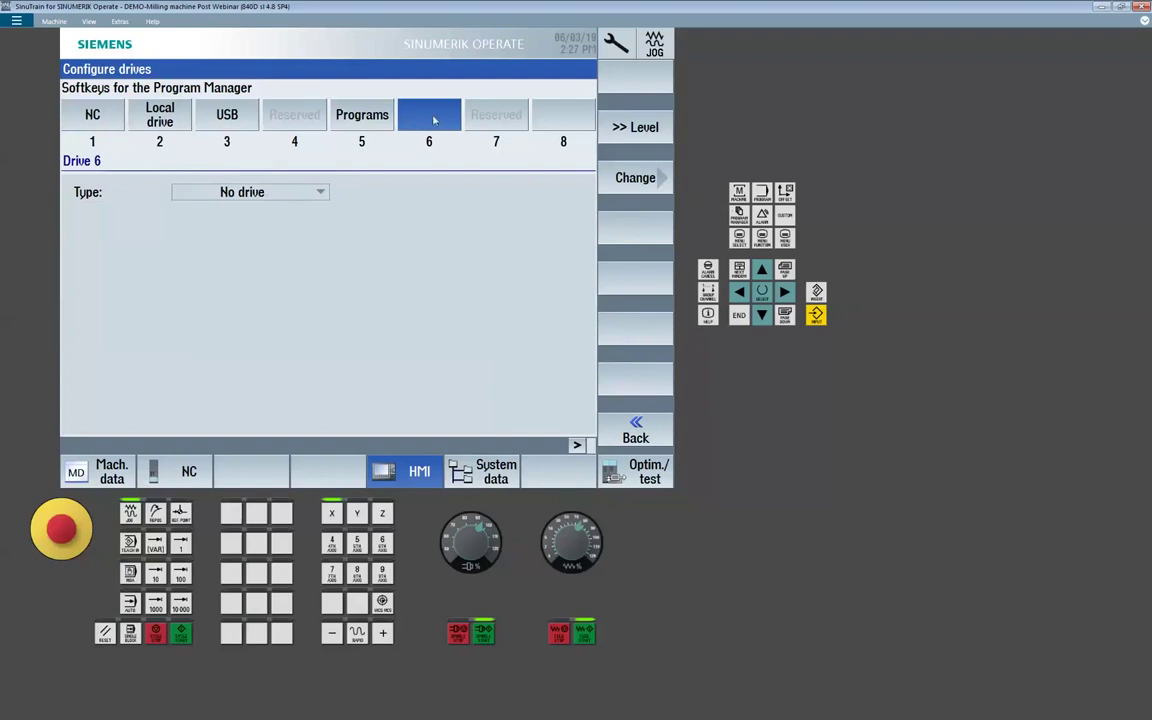
click(636, 179)
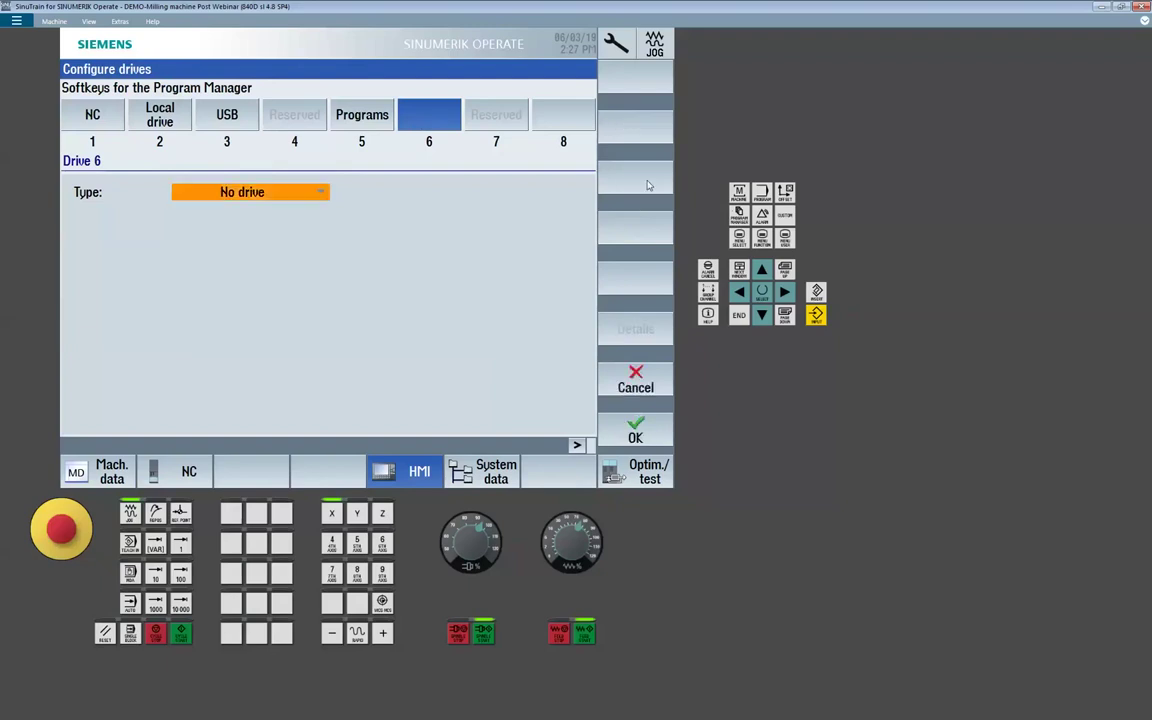
click(306, 194)
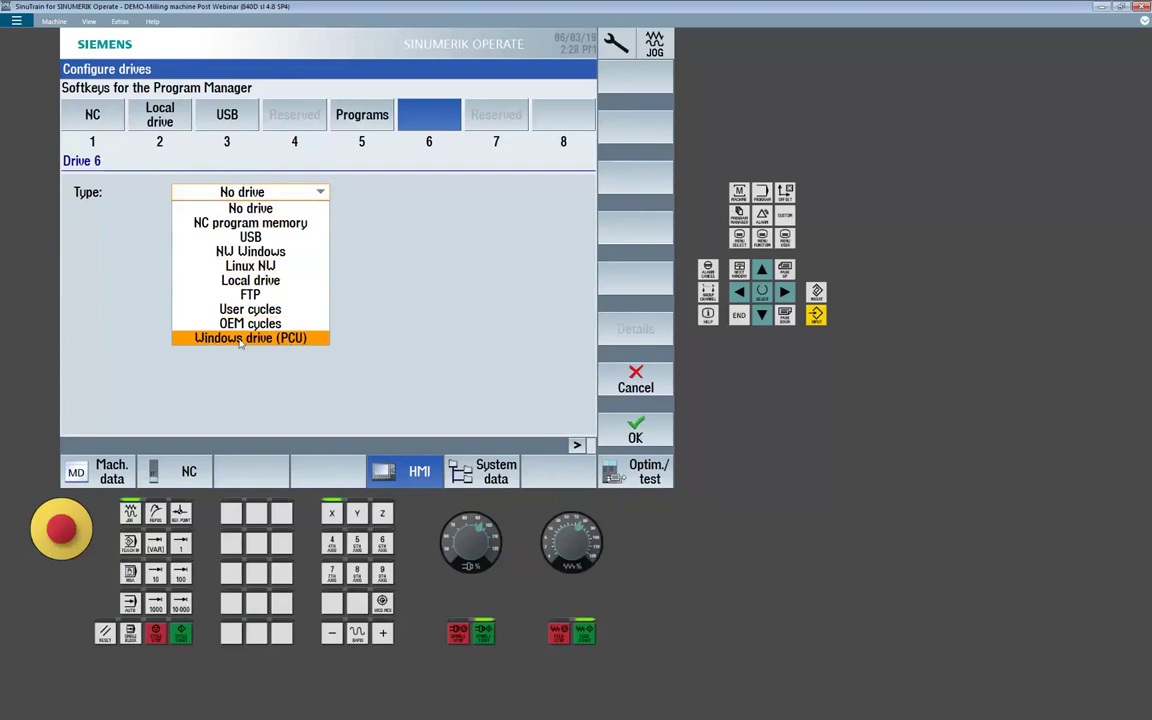
click(306, 339)
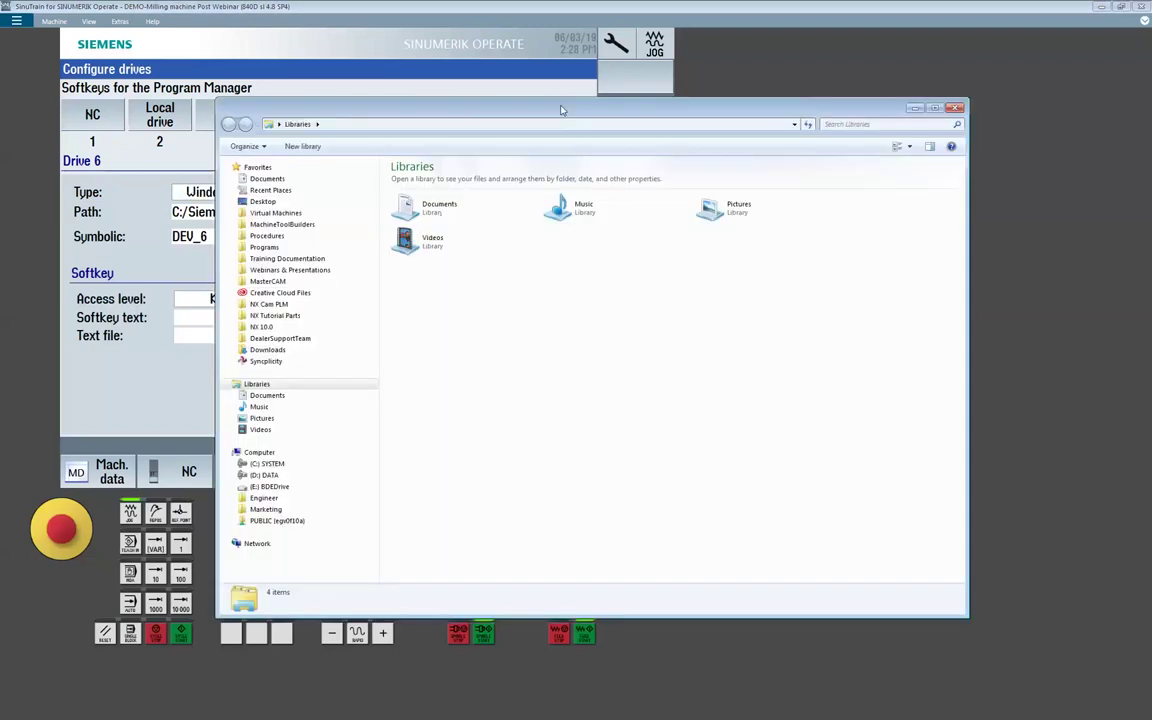
Copy the full address-bar path of the Programs > ProgrammingExamples folder, then leave Explorer
click(265, 248)
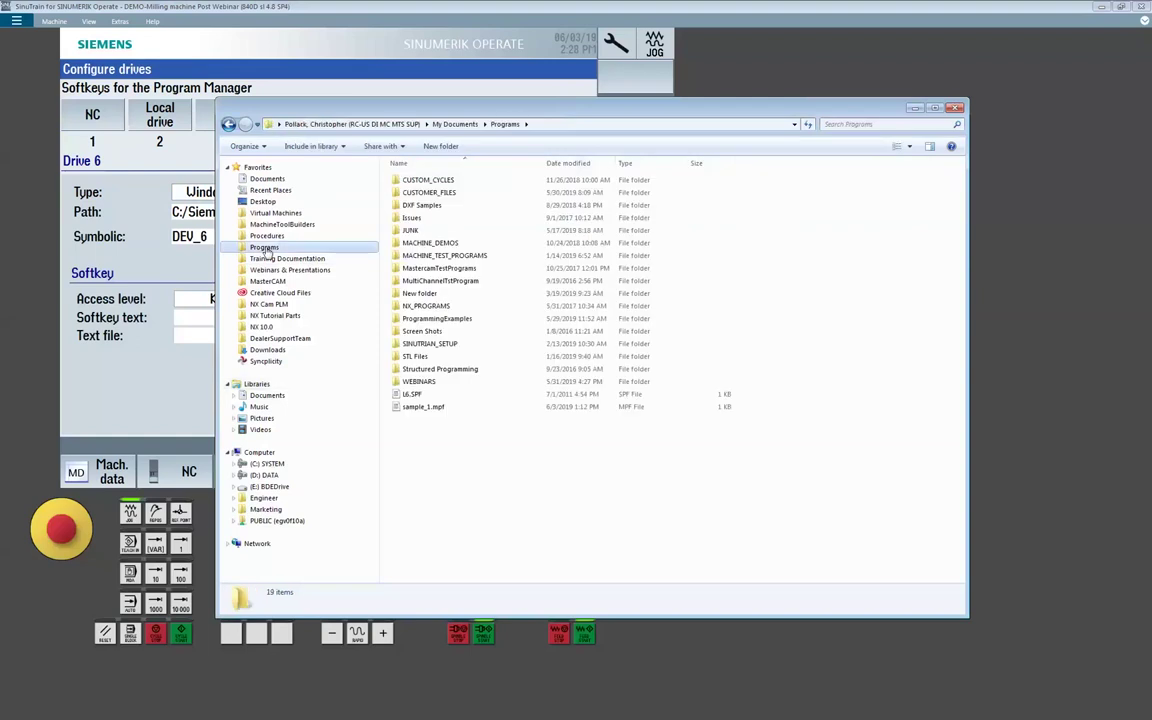
double_click(447, 319)
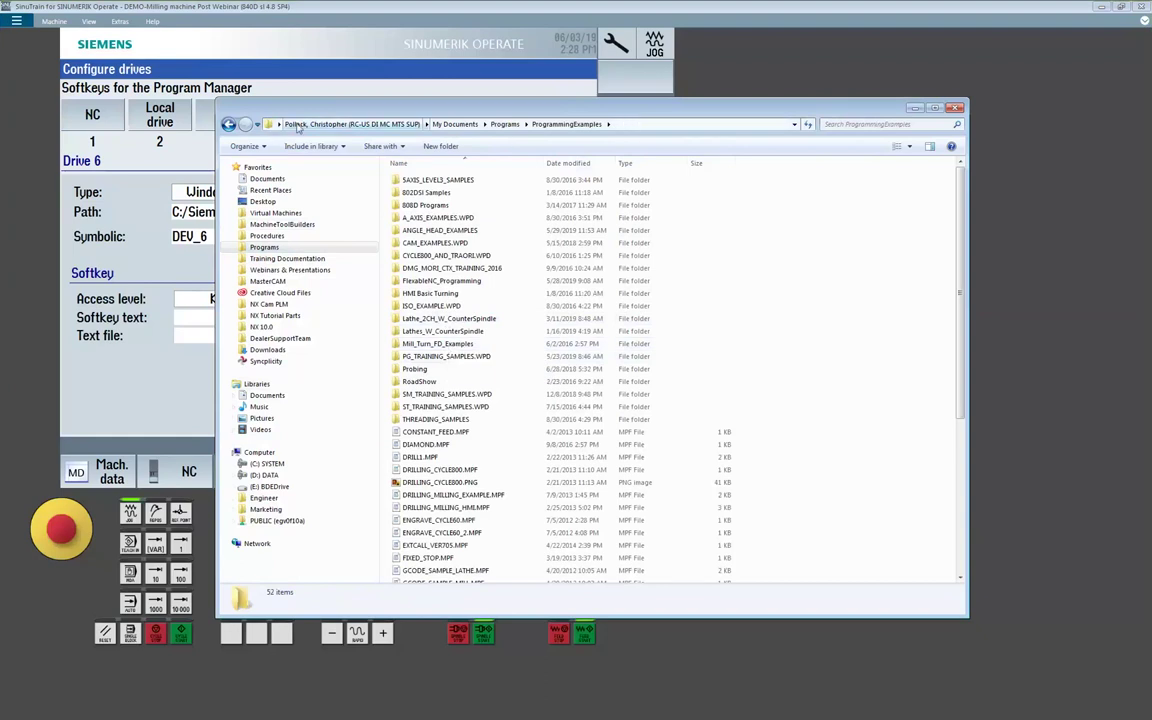
click(637, 123)
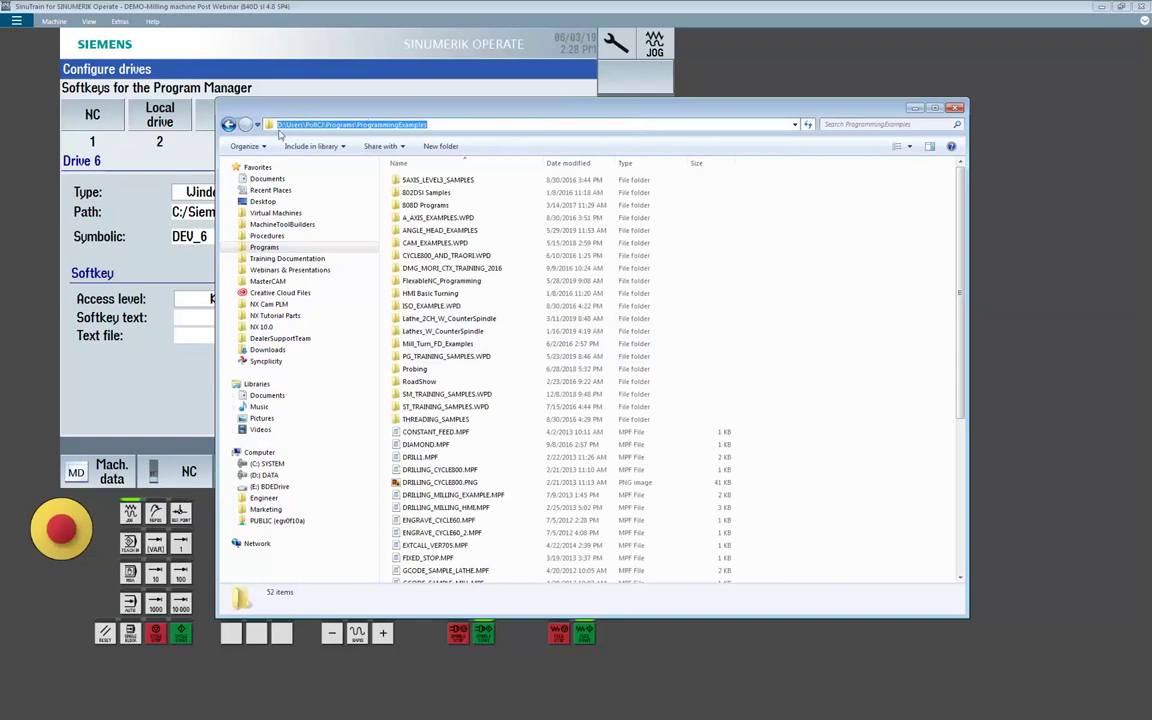
right_click(374, 127)
click(408, 165)
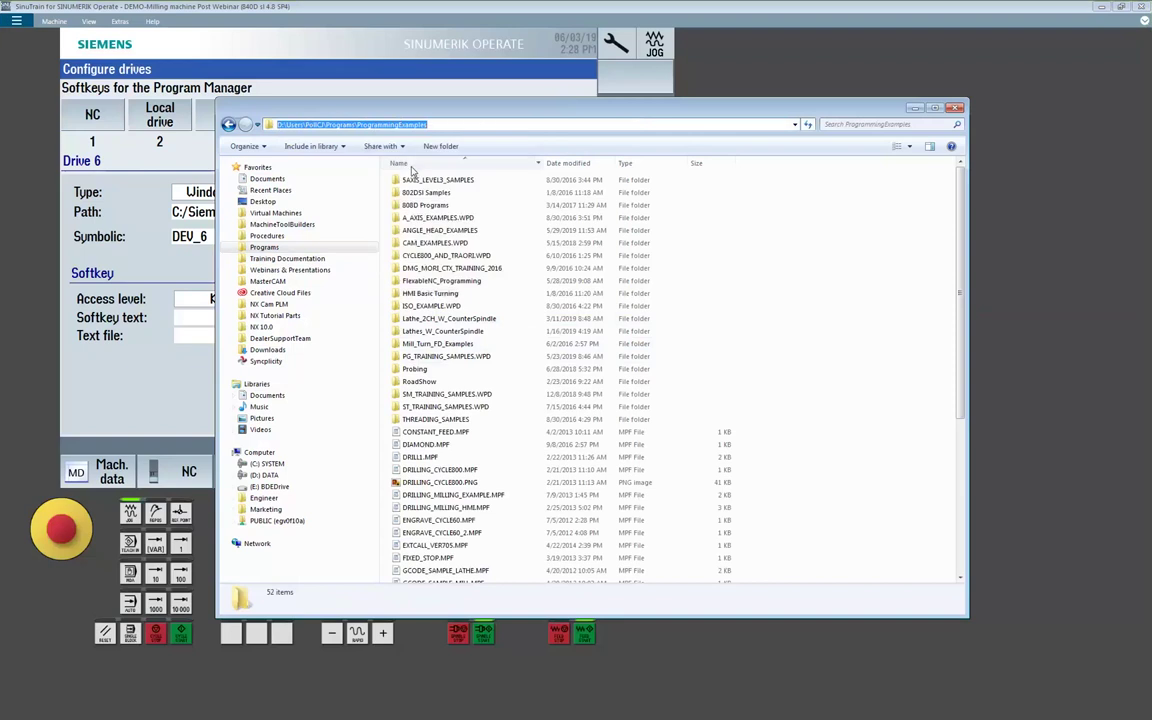
key(alt+Tab)
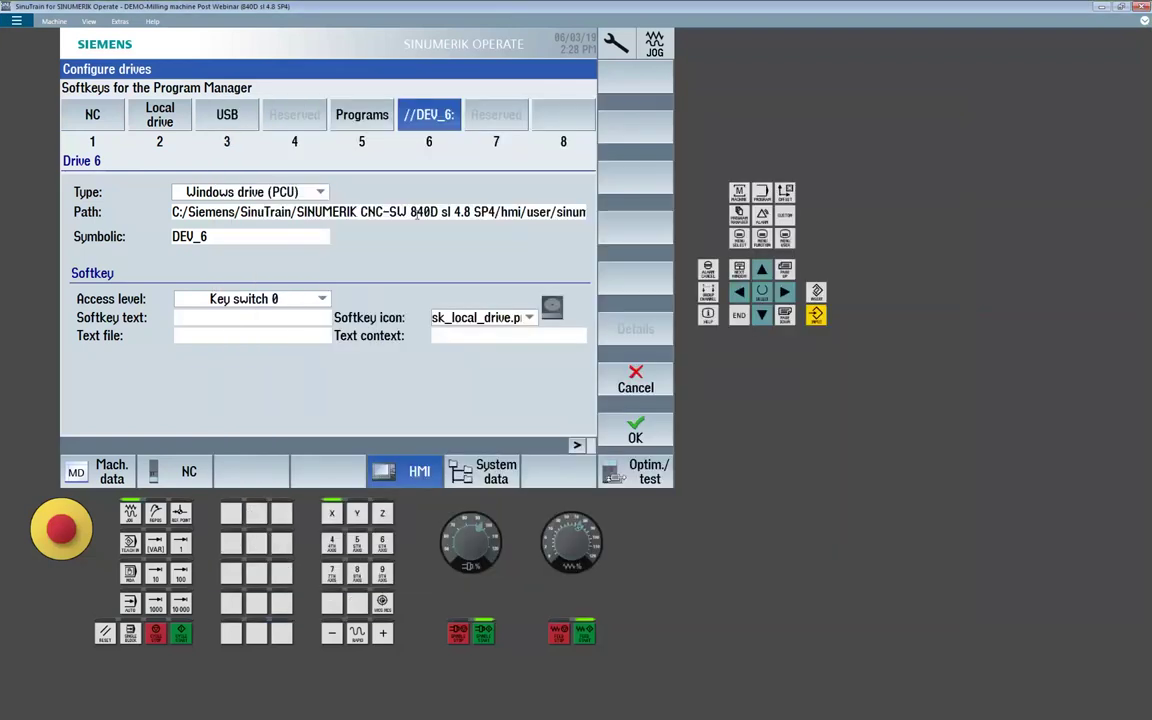
Paste the copied ProgrammingExamples folder path into drive 6's Path field
click(410, 212)
right_click(418, 214)
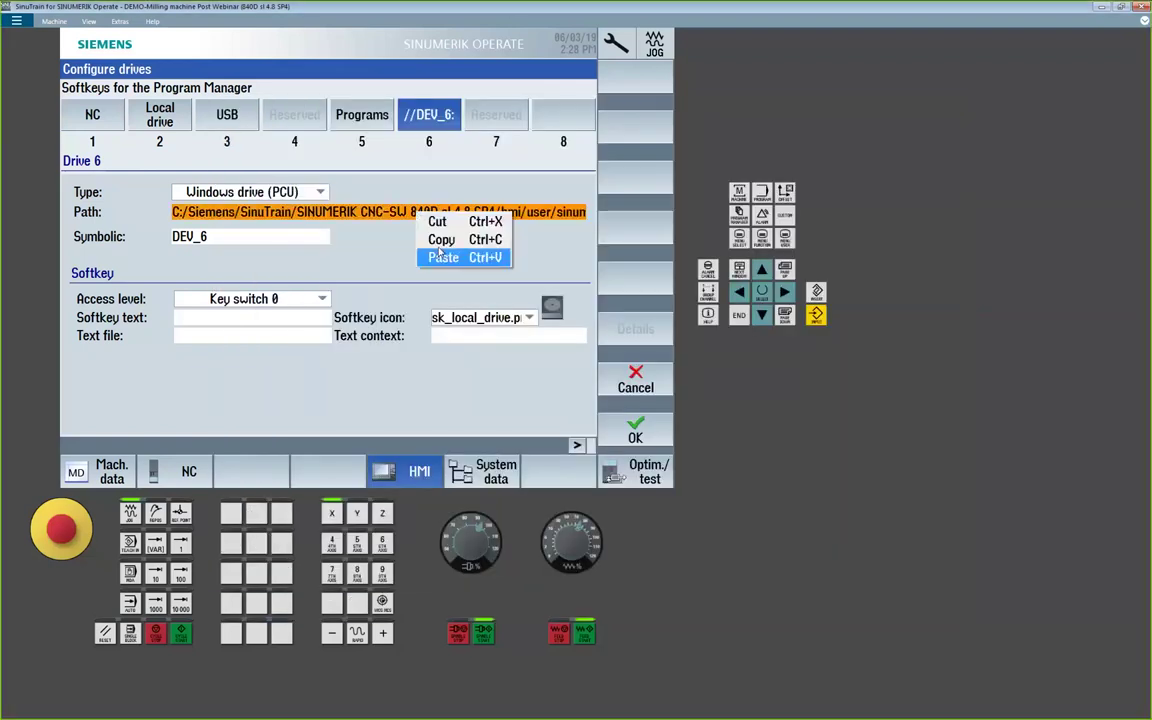
click(443, 257)
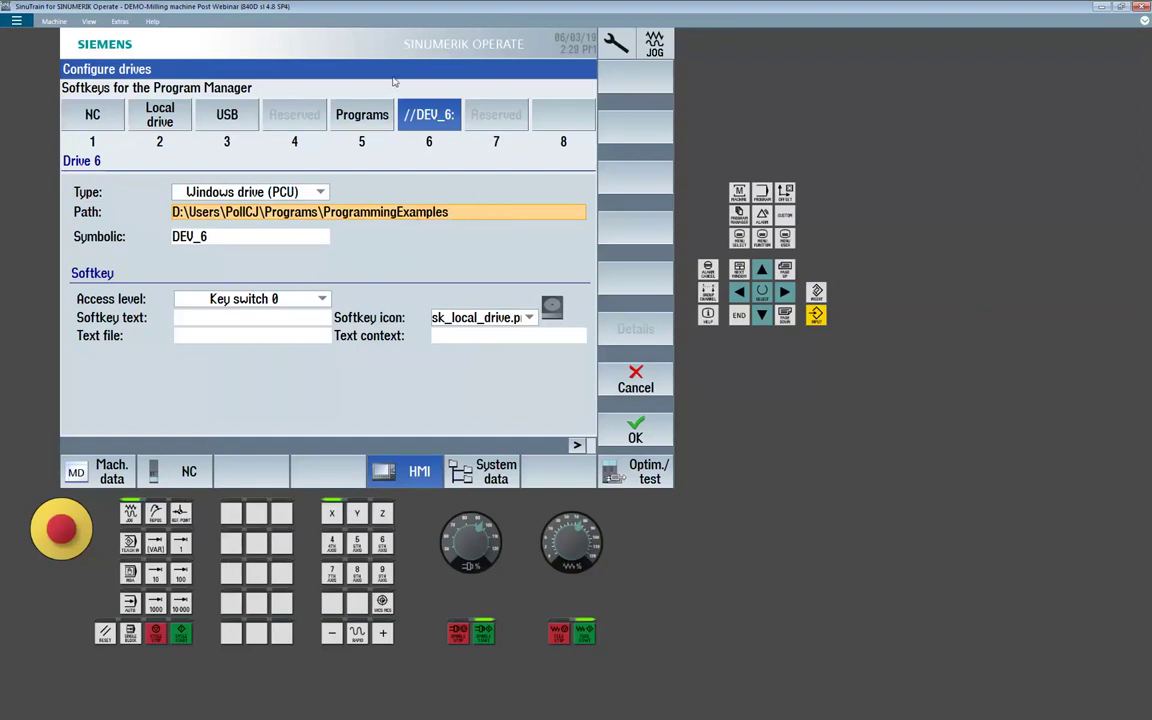
Set drive 6's softkey text to 'Samples' and save the drive configuration with OK
click(267, 317)
text(Samples)
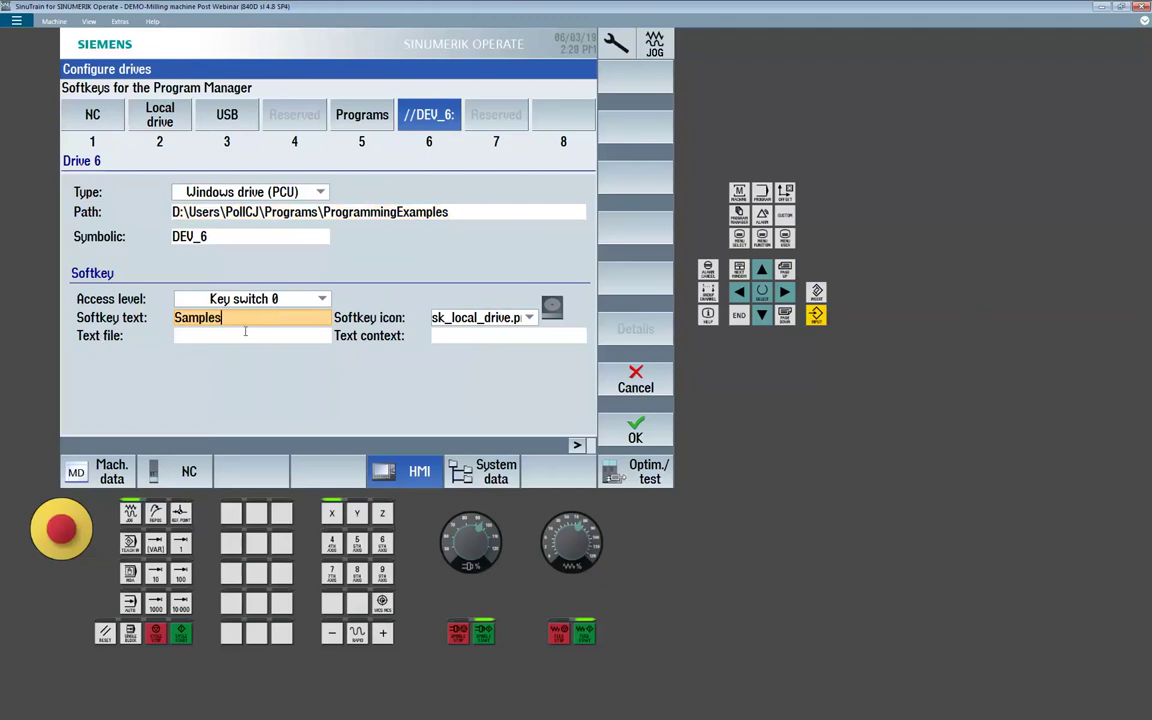
key(Return)
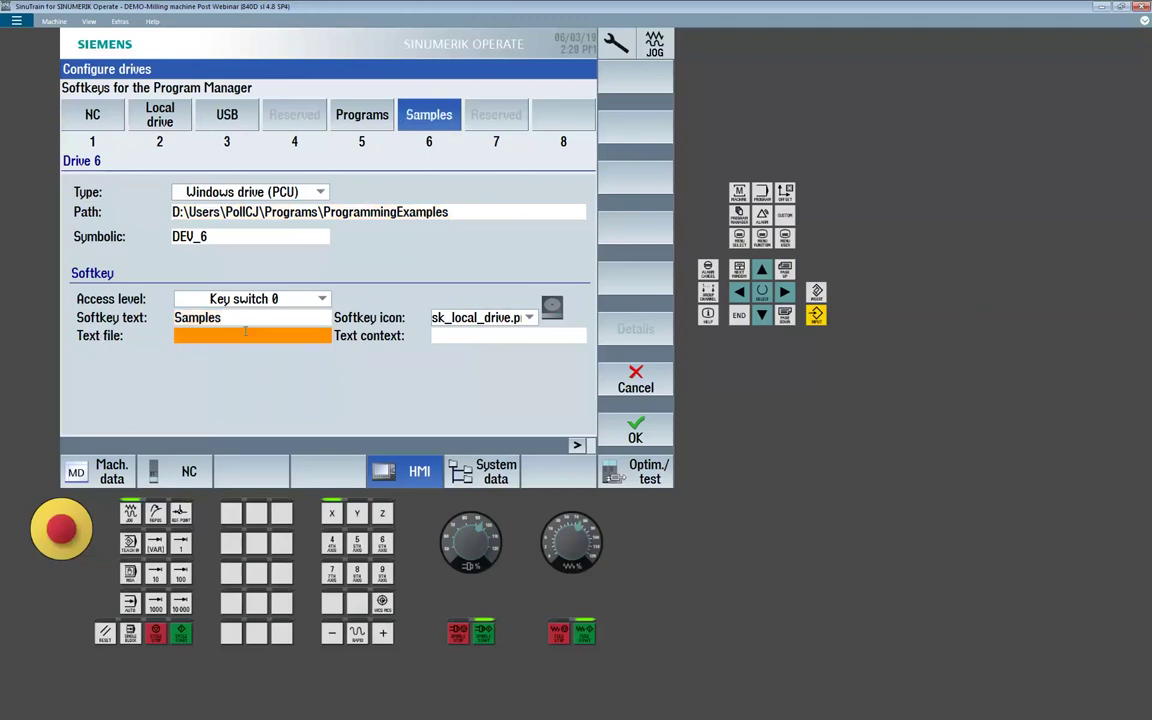
click(655, 434)
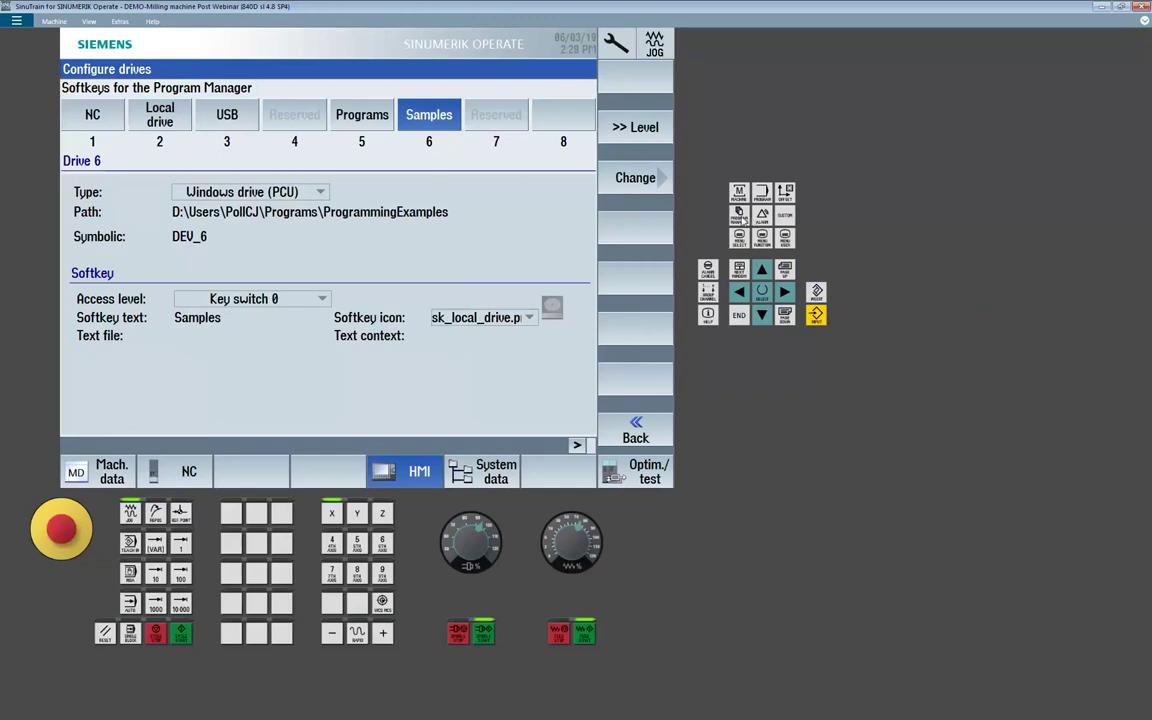
In Program Manager, switch between the Samples and Programs drives to check the sample programs list
click(739, 214)
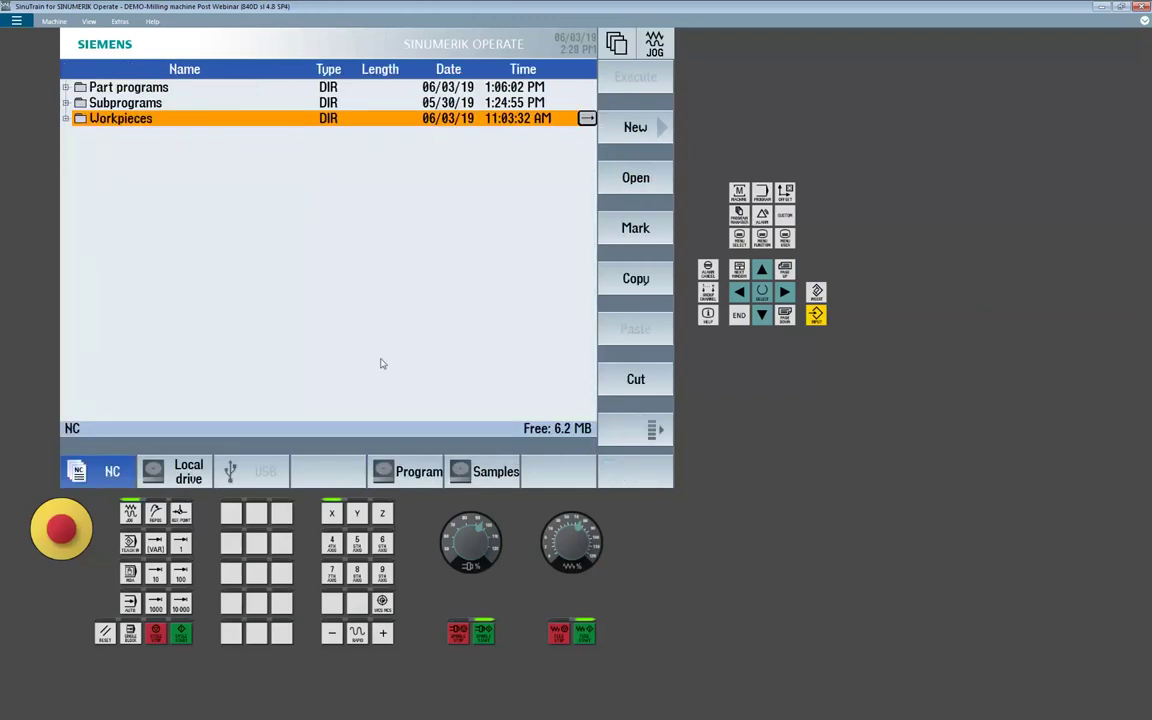
click(490, 474)
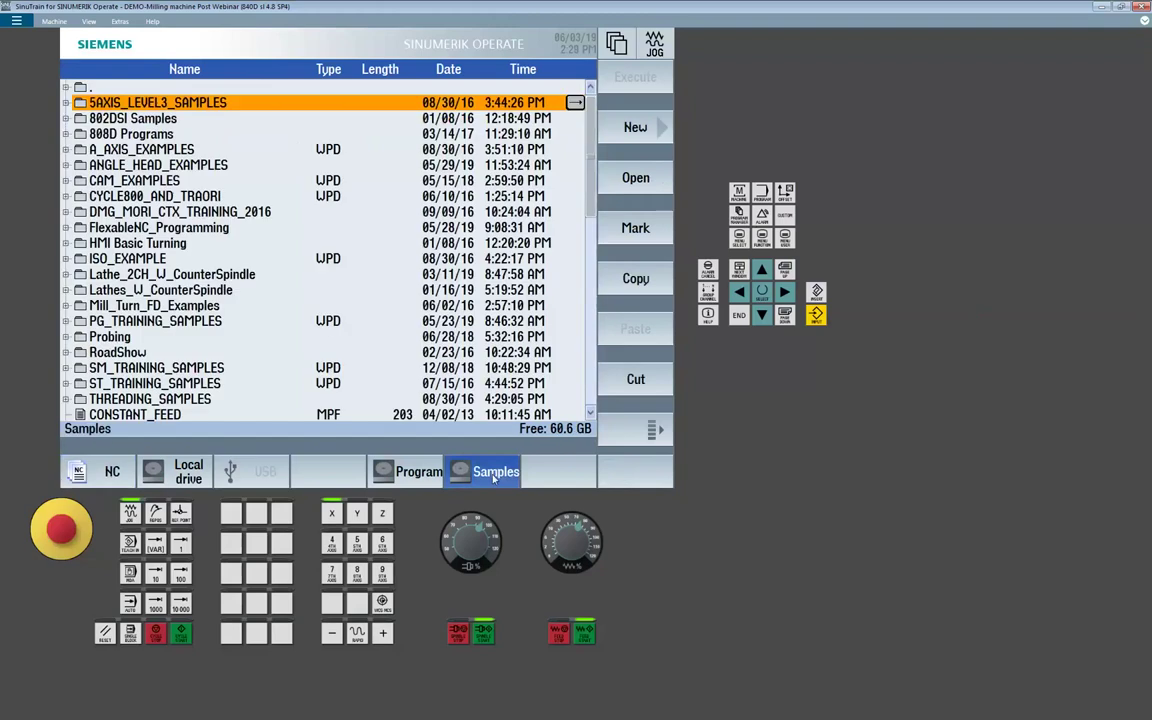
click(418, 474)
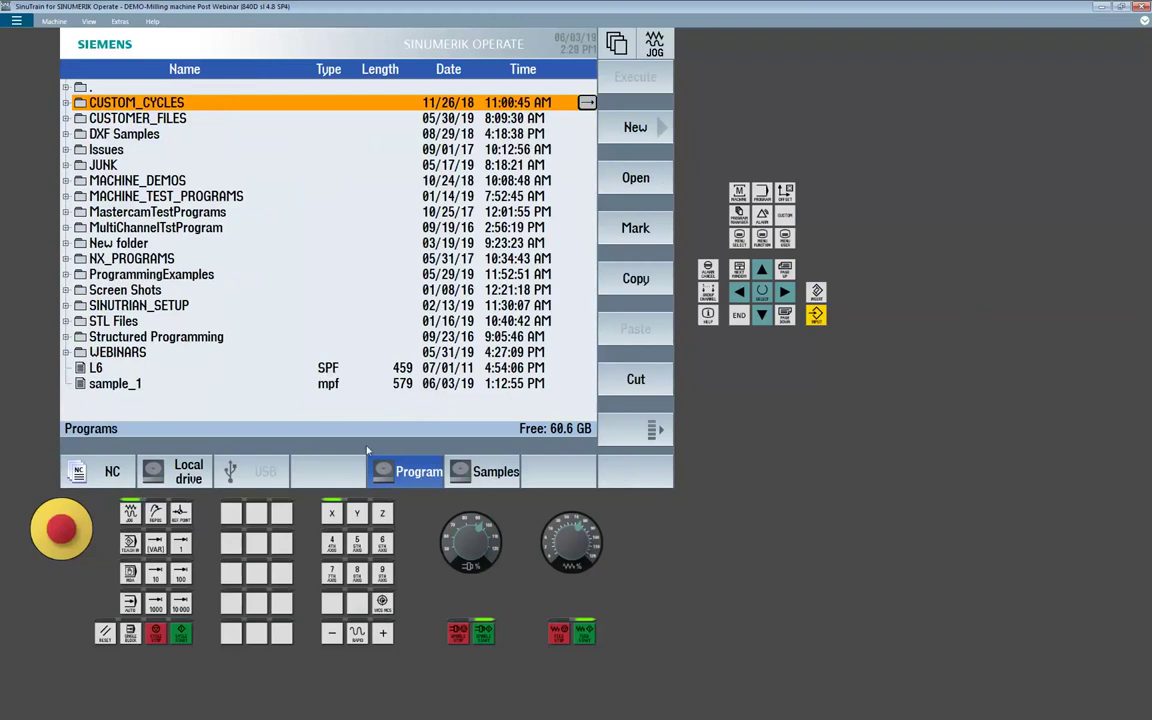
click(496, 474)
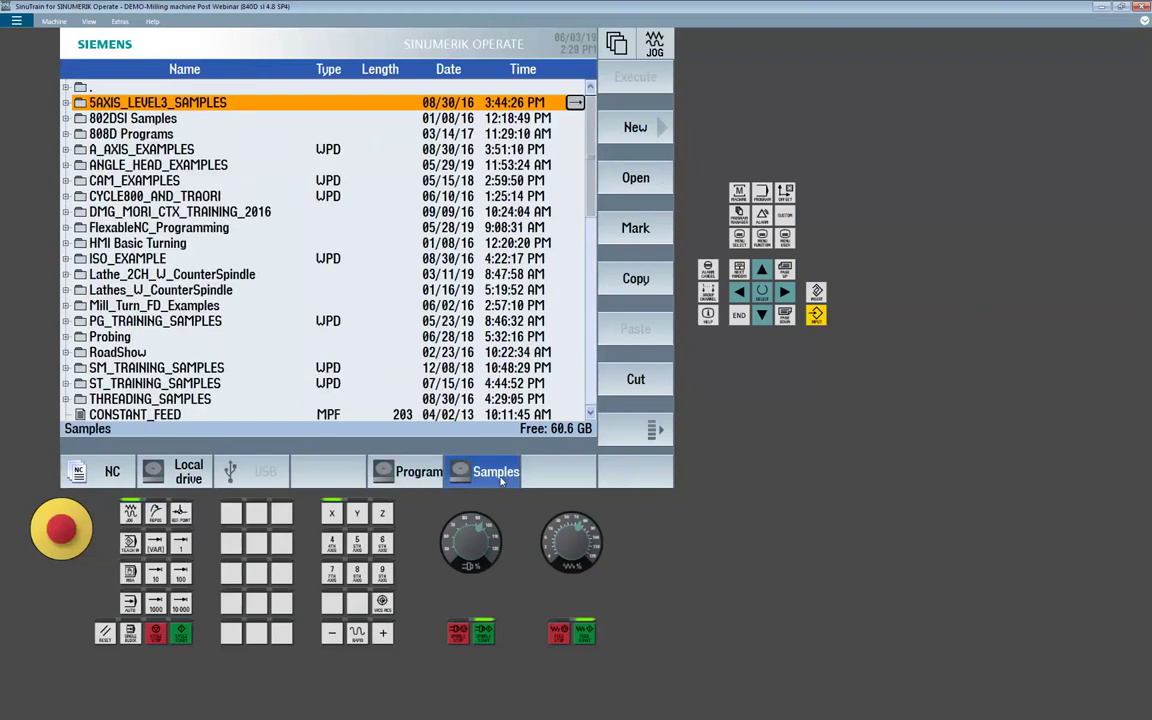
click(417, 473)
click(496, 473)
click(419, 474)
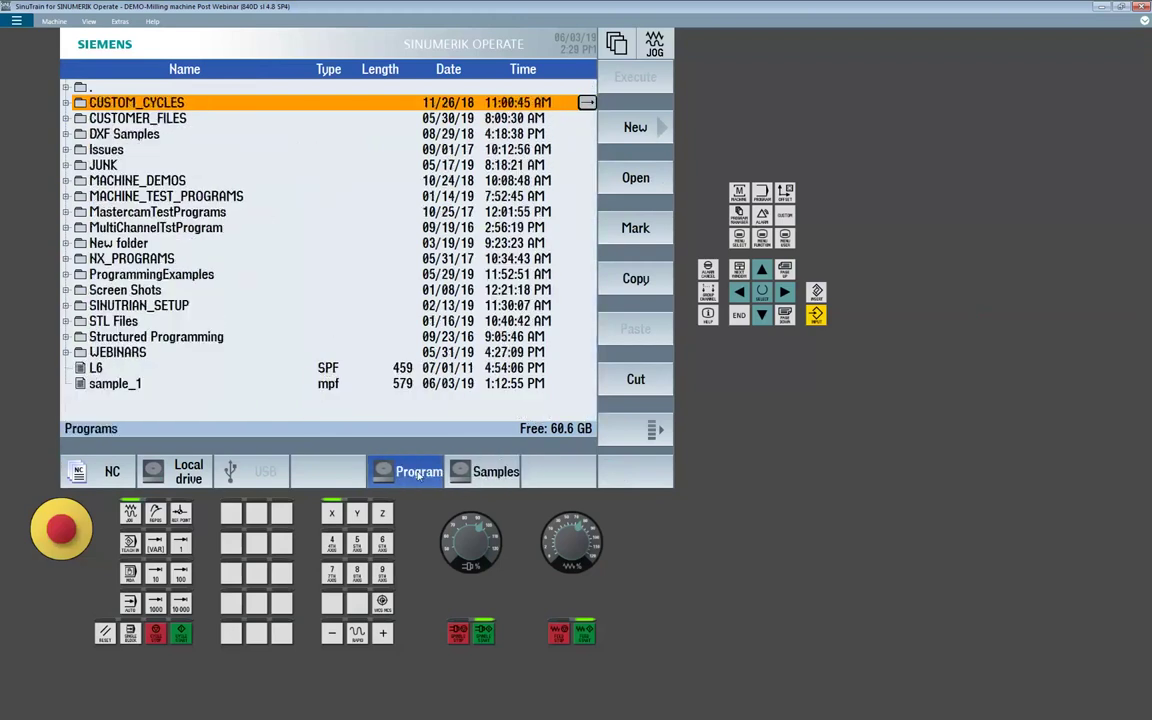
click(496, 473)
Return to Configure drives, cycle through softkey levels 1–24, then go back to Machine configuration
key(F10)
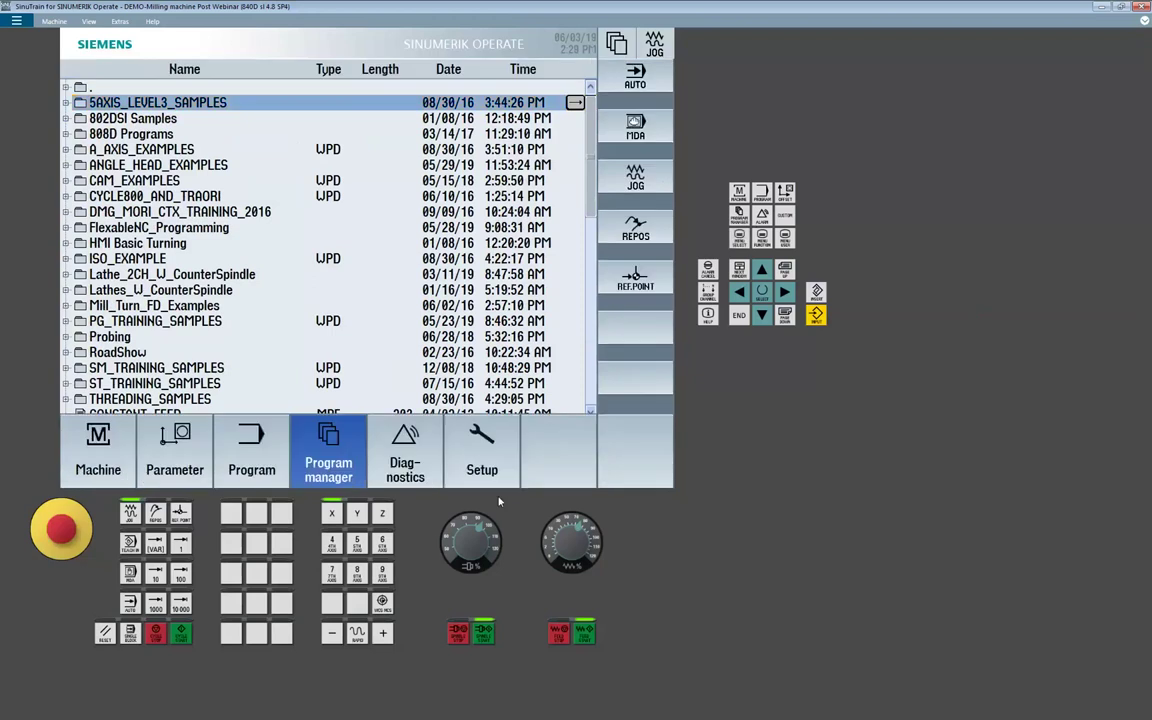
click(488, 478)
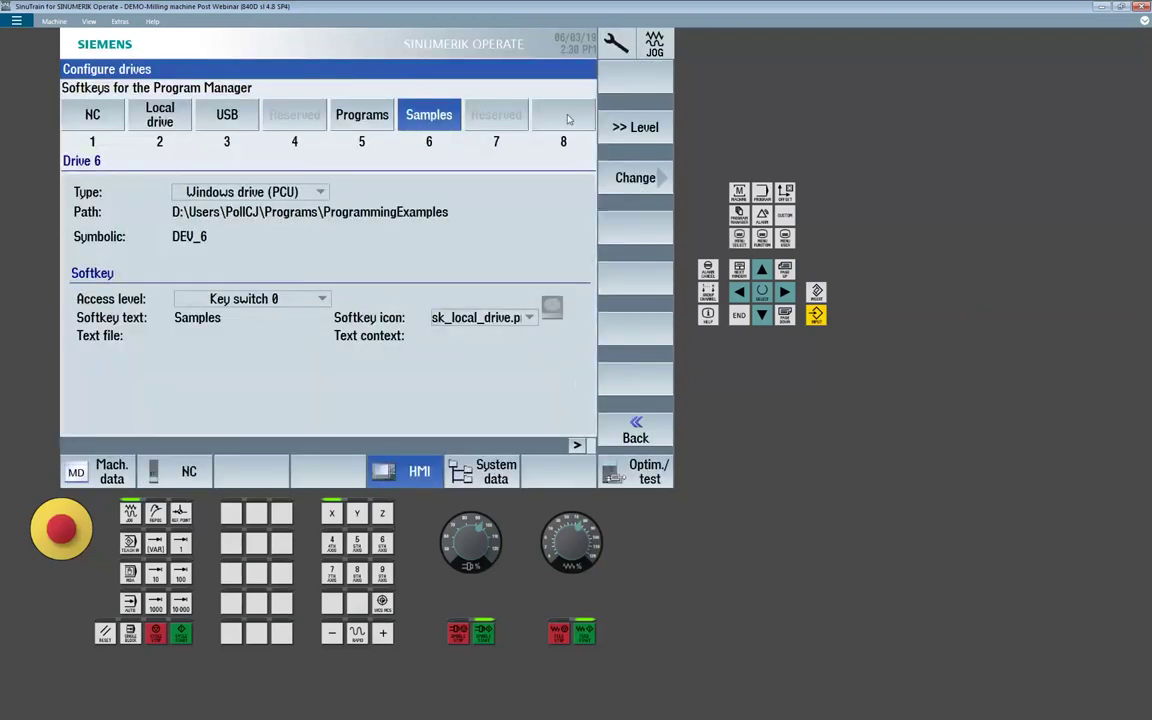
click(648, 127)
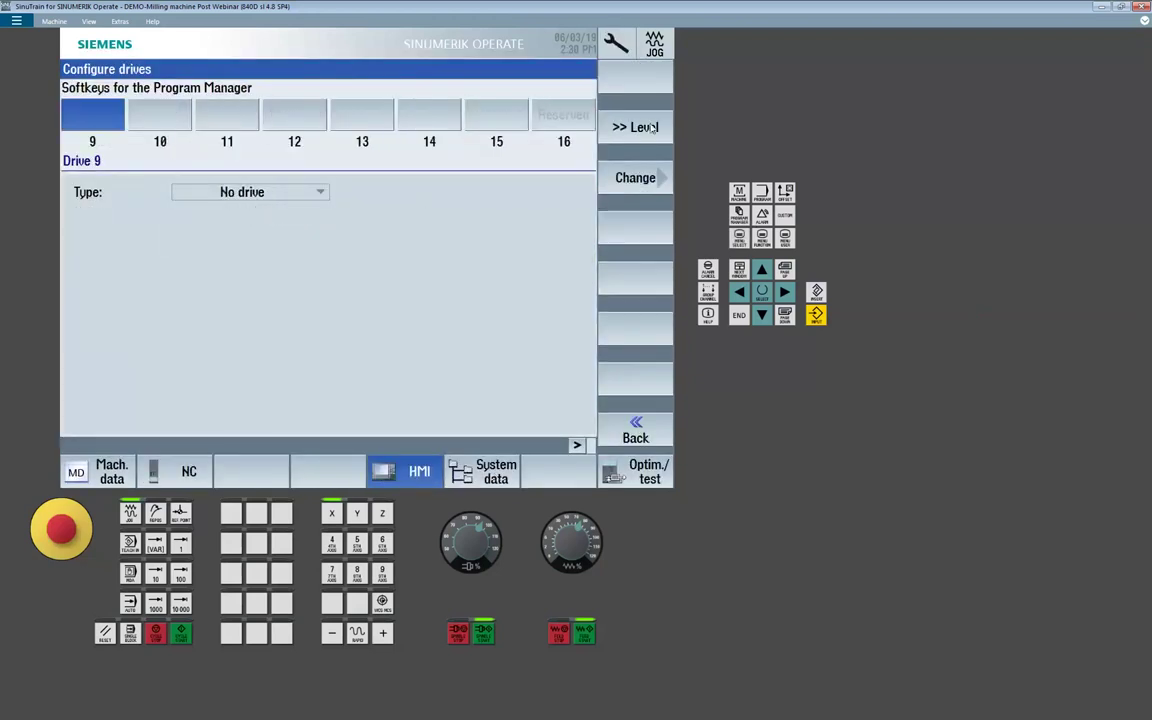
click(648, 127)
click(649, 128)
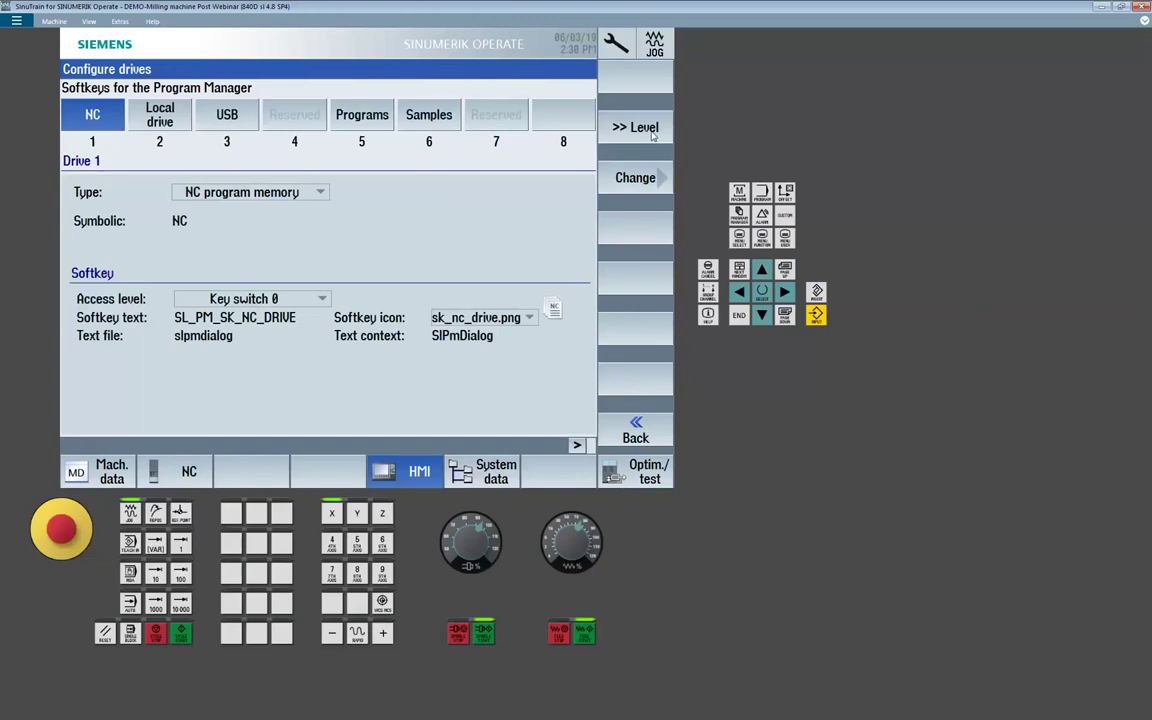
click(648, 128)
click(648, 128)
click(649, 128)
click(640, 432)
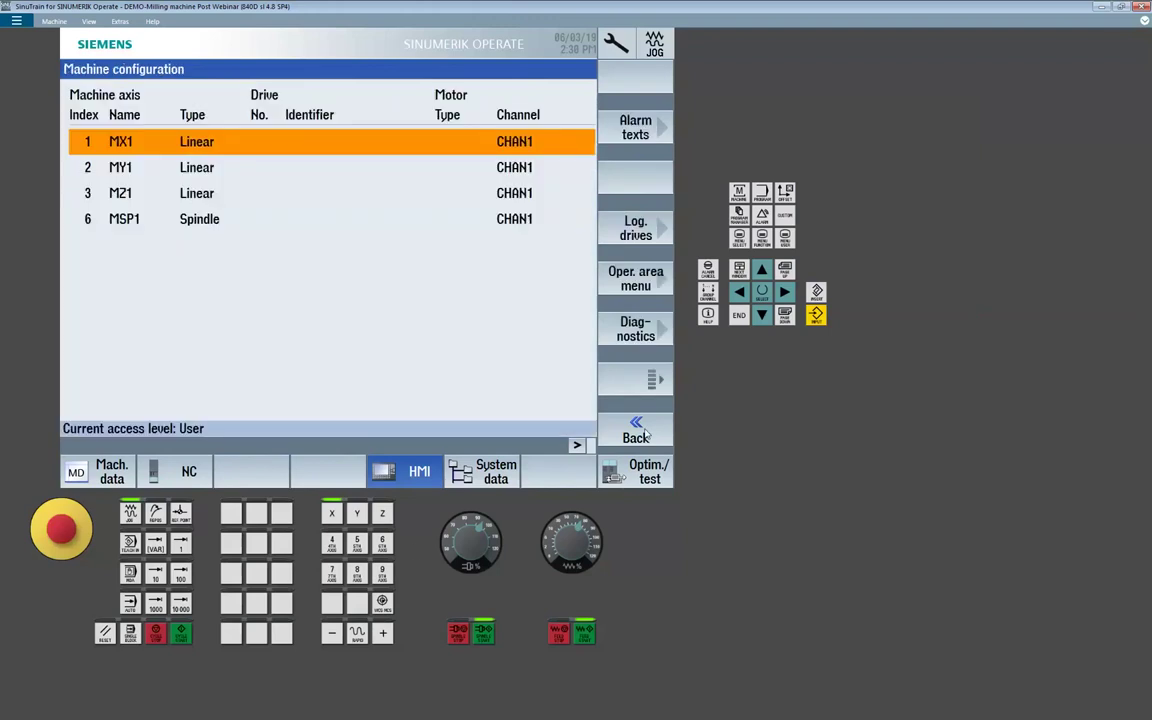
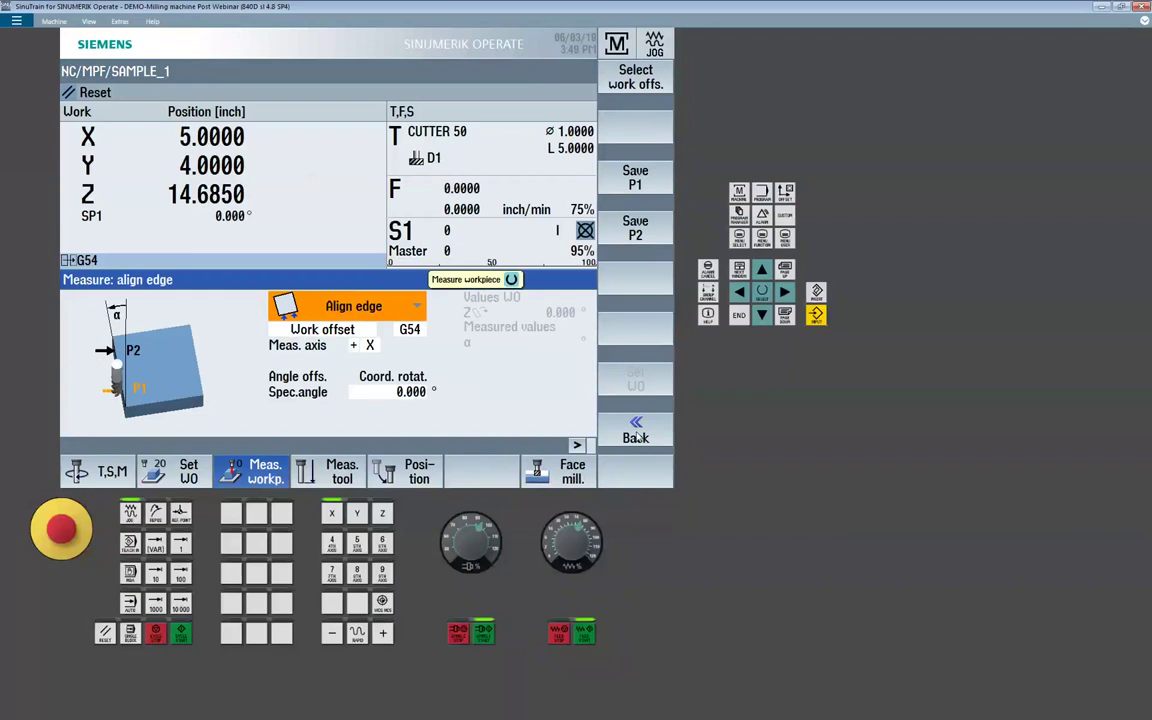
Leave the Align edge form and return to the JOG workpiece-measurement types with G54 active
click(638, 425)
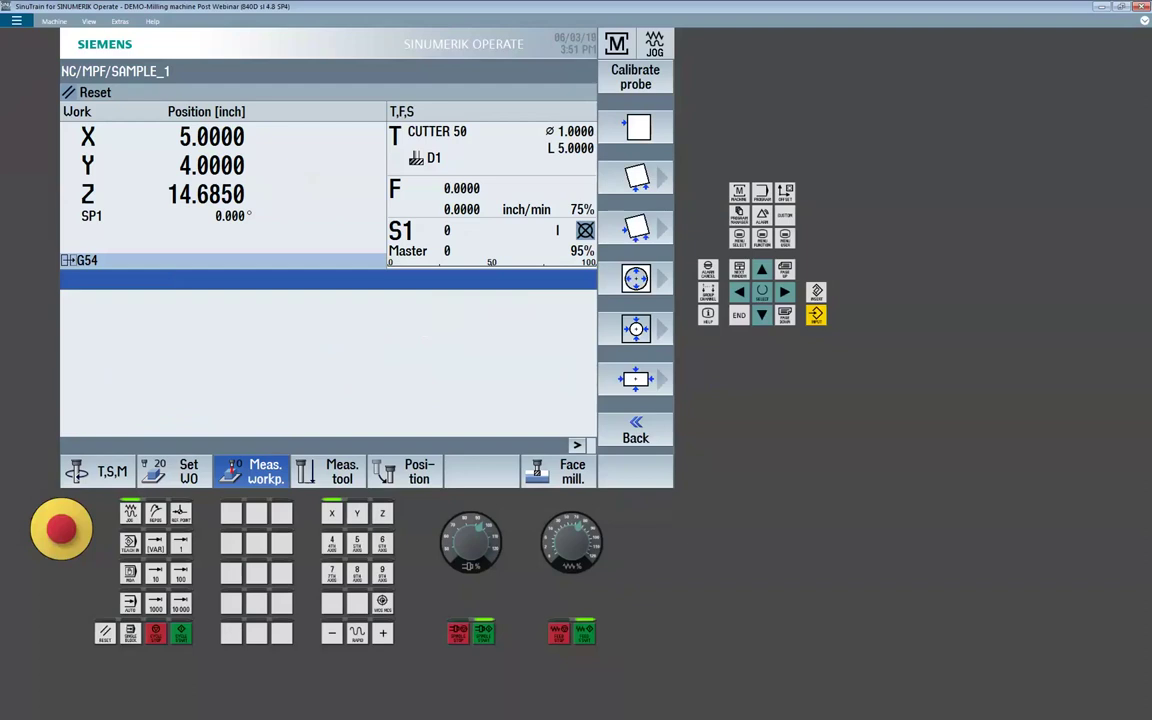
Open 2D_MILL_DRILL_EX from the FINAL_EXAMPLES folder in the program editor
click(762, 191)
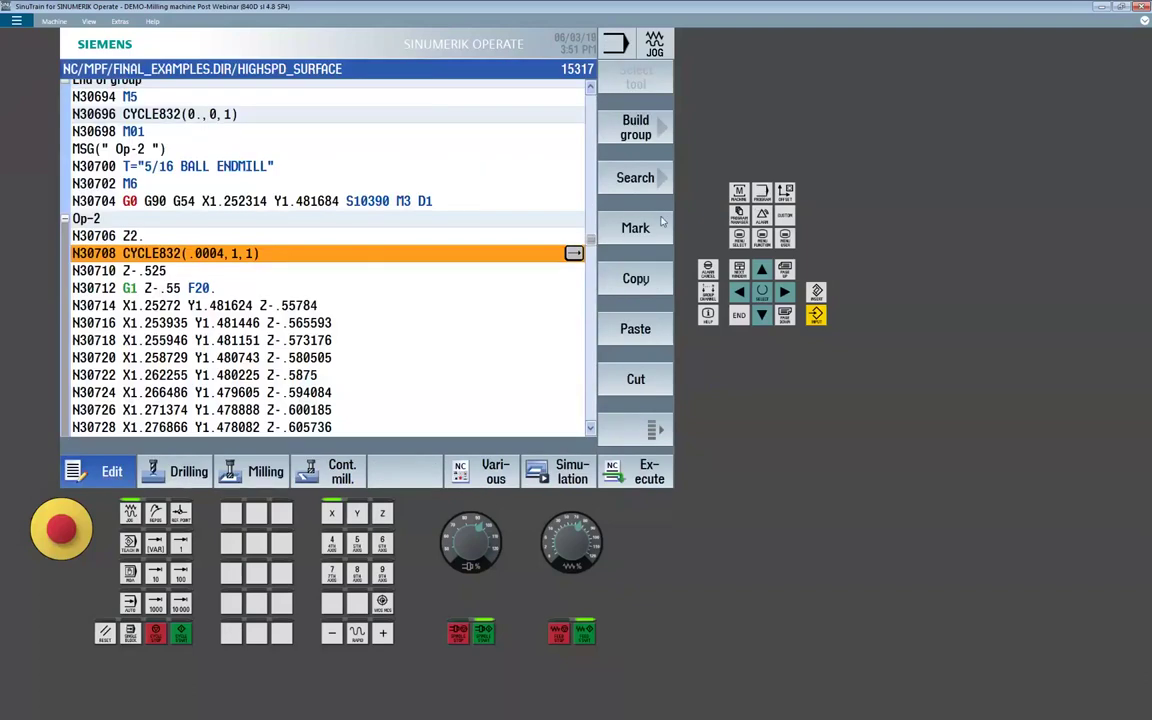
click(740, 213)
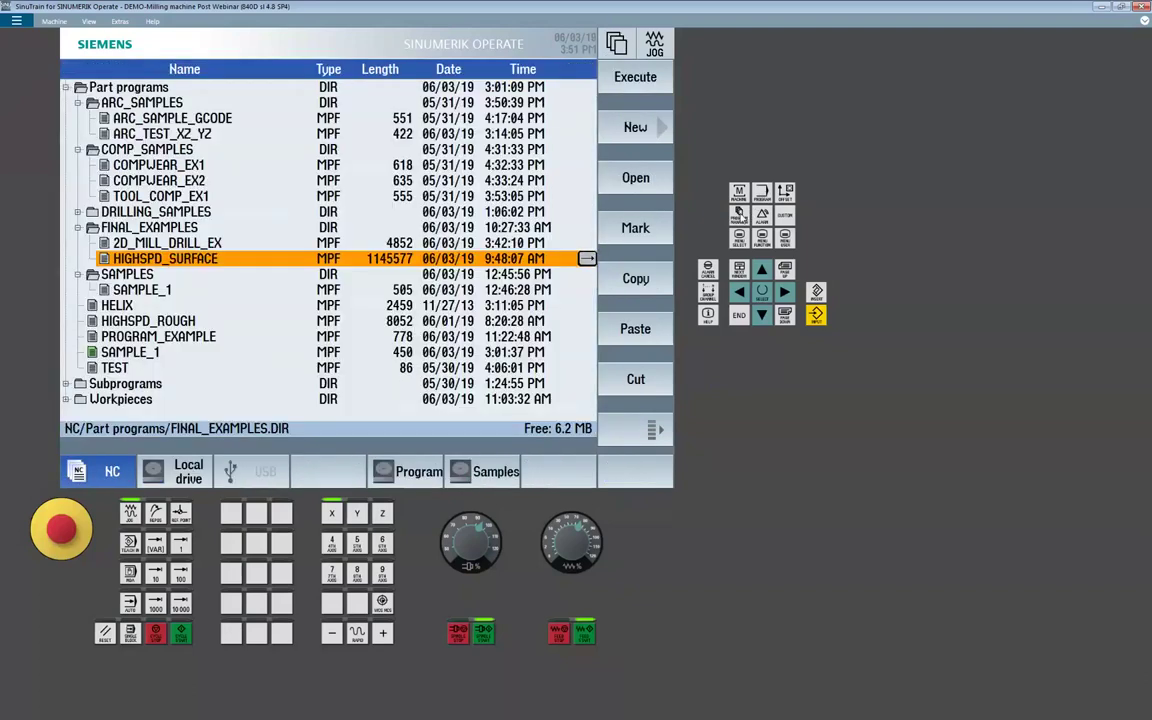
key(Up)
key(Up)
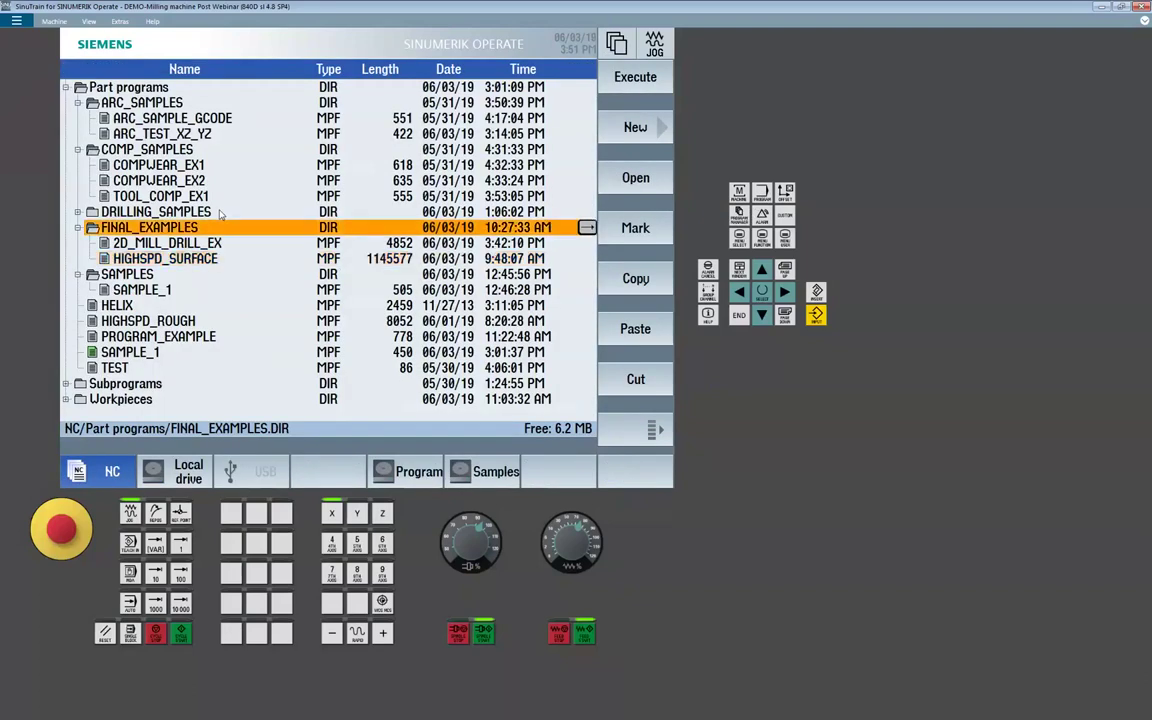
key(Up)
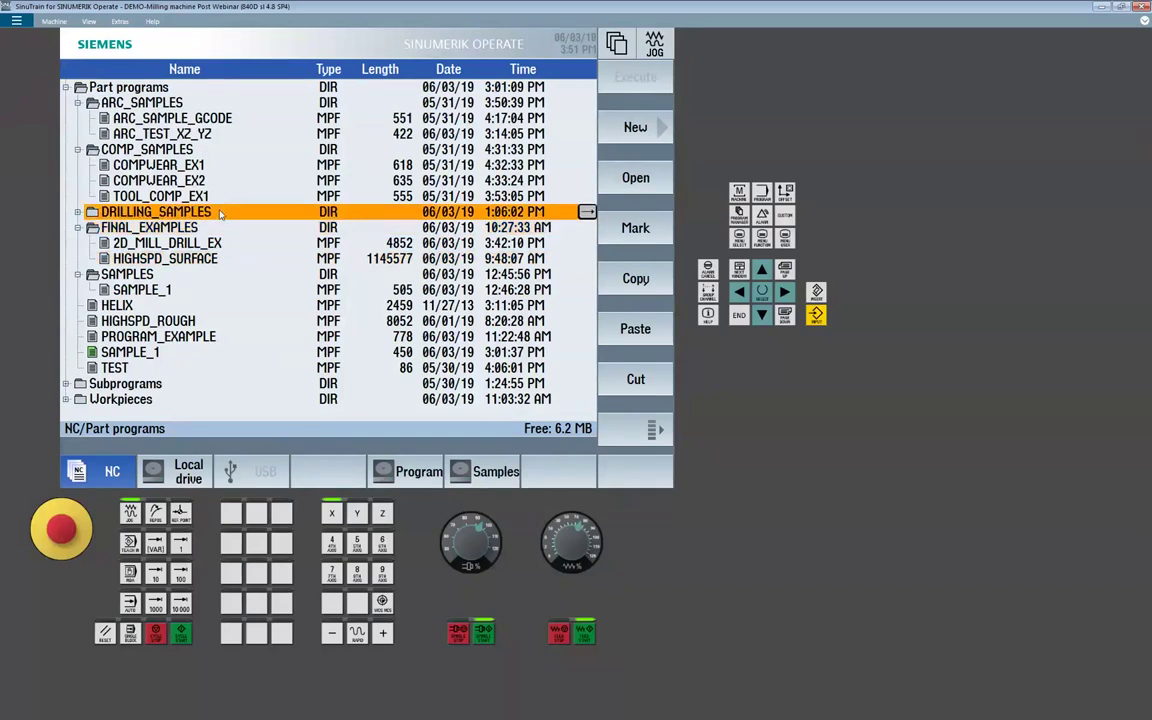
key(Down)
key(Down)
key(Down)
key(Down)
key(Down)
key(Return)
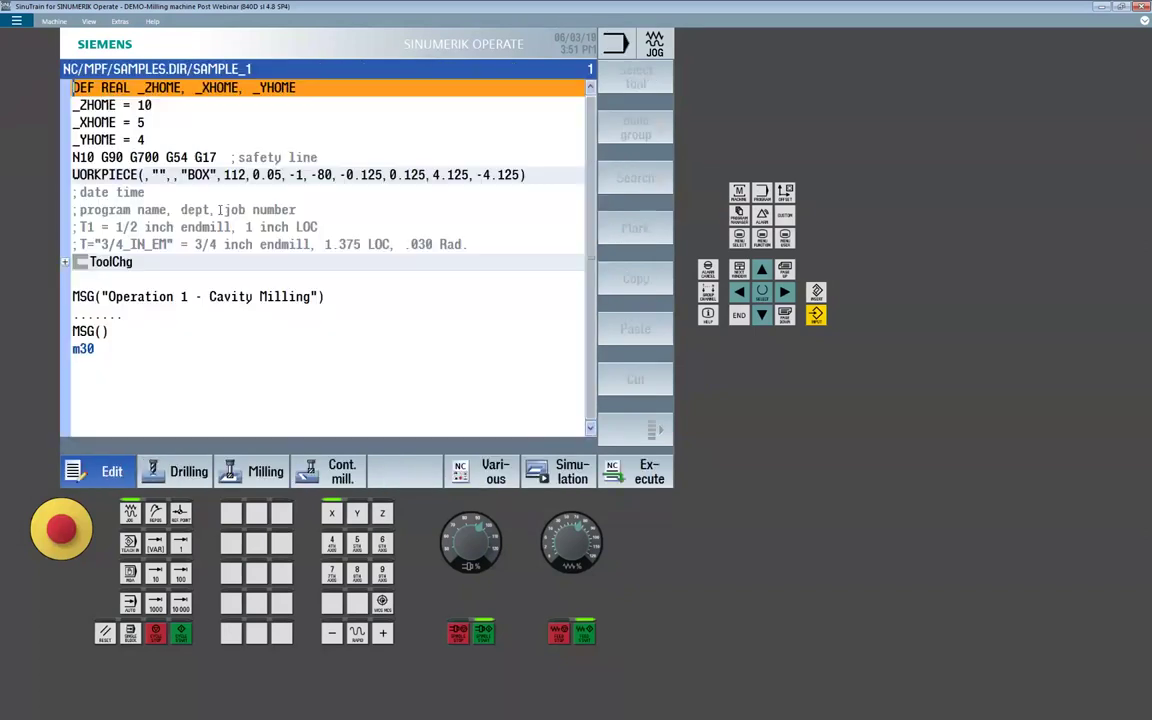
key(Escape)
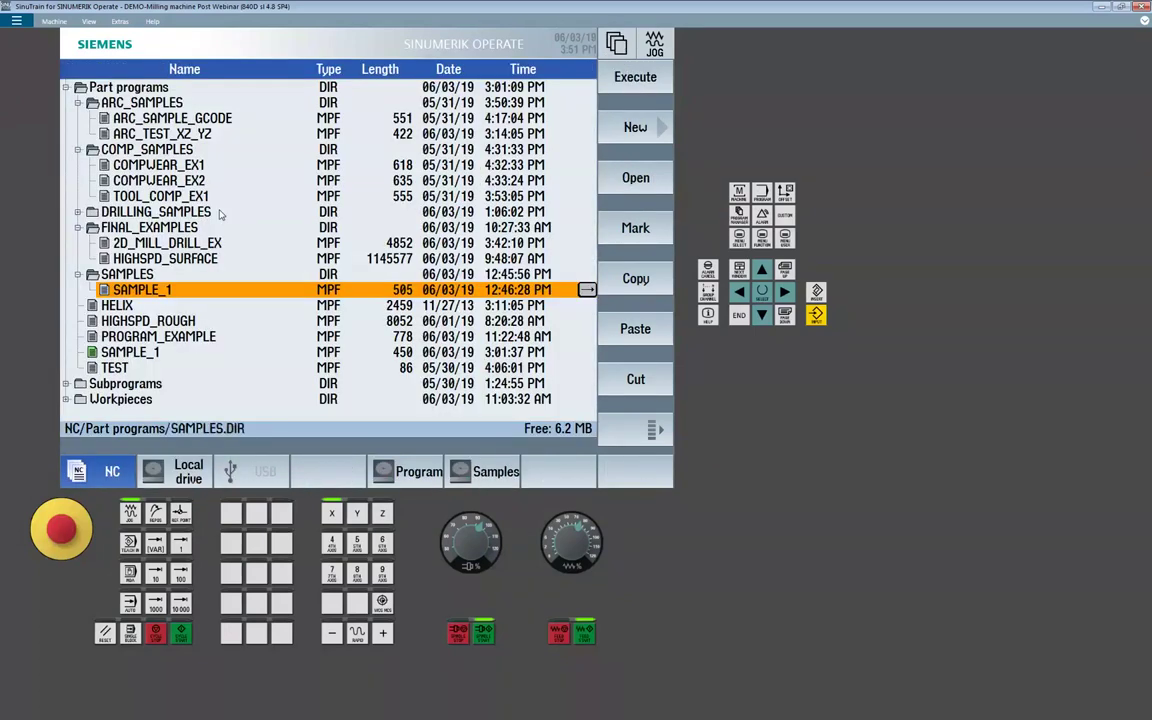
key(Up)
key(Up)
key(Up)
key(Return)
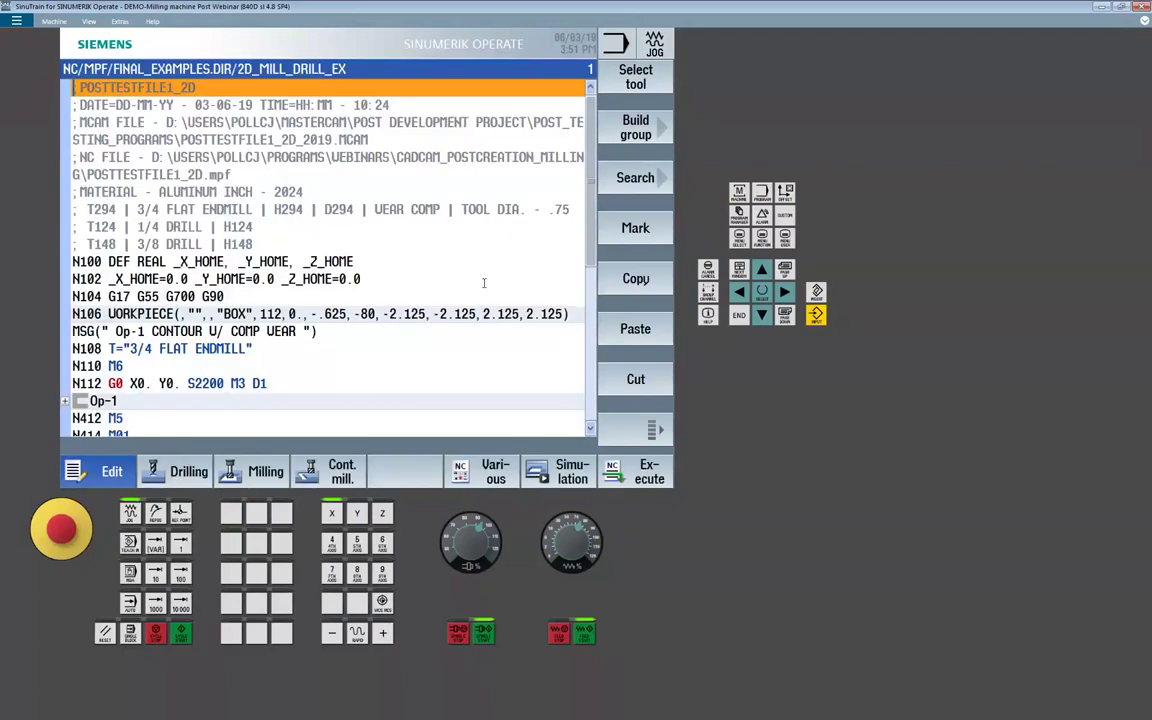
Expand the Op-1 group, then go back to the first program line
key(Down)
click(484, 280)
key(Down)
key(Down)
key(Down)
key(Down)
key(Down)
key(Down)
key(Down)
key(Down)
key(Down)
key(Up)
key(Up)
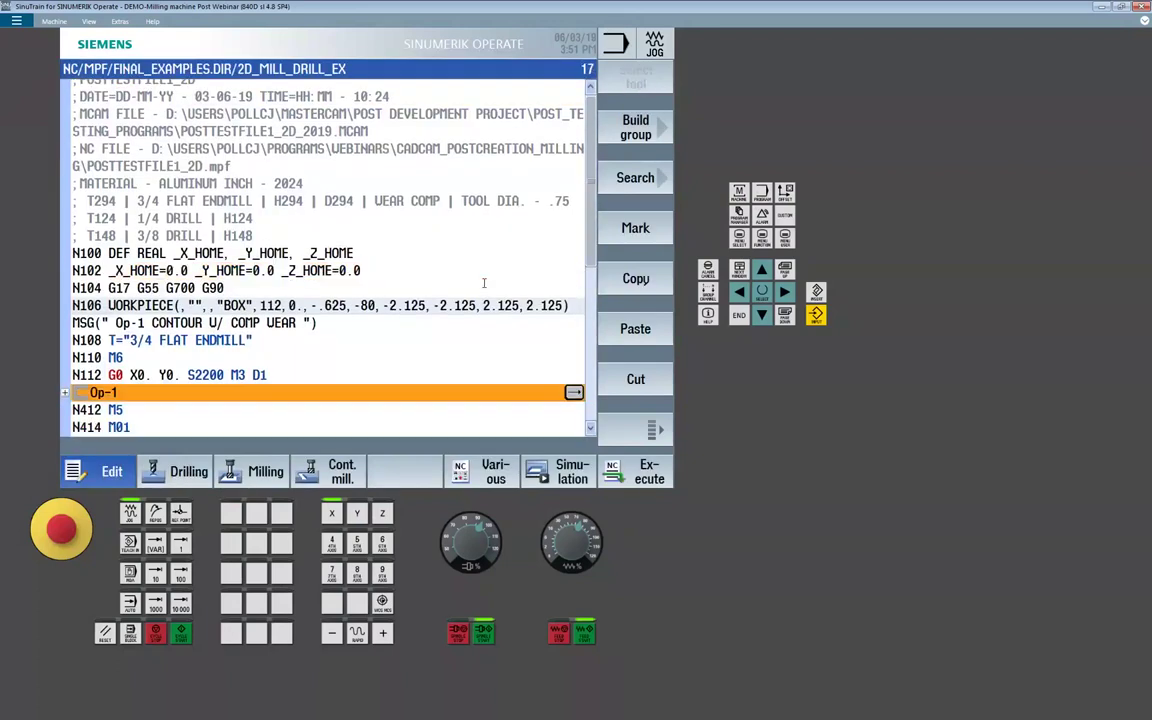
key(Right)
key(Up)
key(Up)
key(Up)
key(Up)
key(Up)
key(Up)
key(Up)
key(Up)
key(Up)
key(Up)
key(Up)
key(Up)
key(Up)
key(Up)
key(Up)
key(Up)
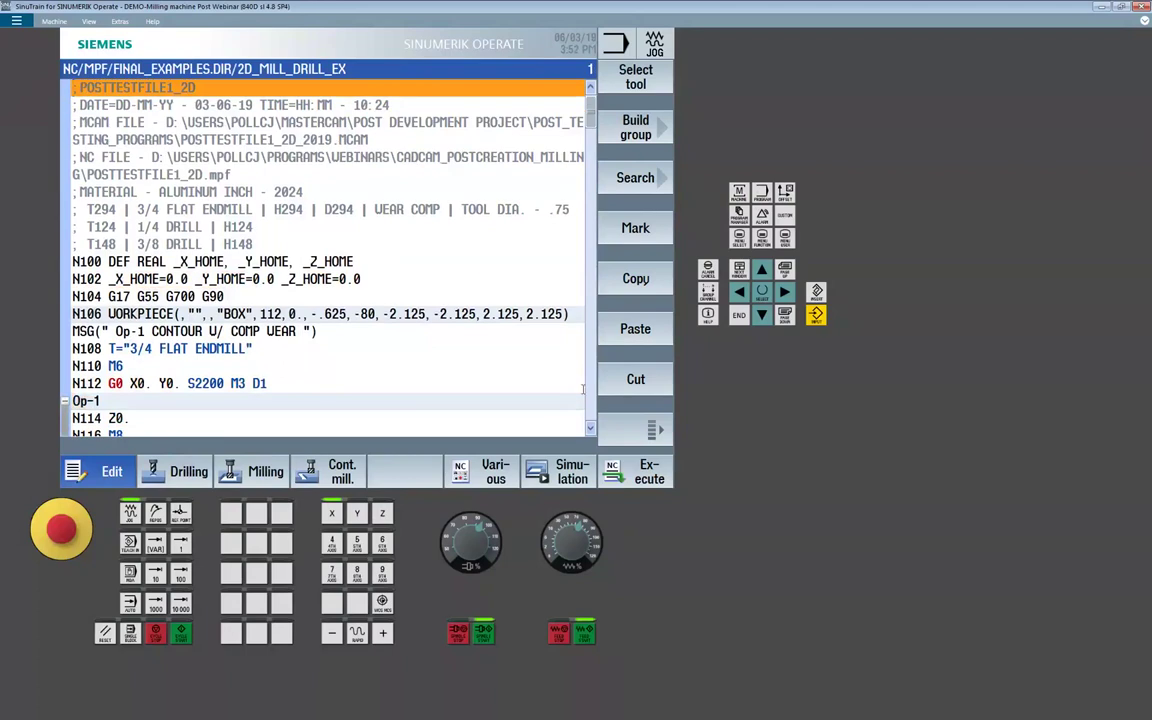
Simulate 2D_MILL_DRILL_EX to M30, then return to the code showing Op-1 at 4:07.26
click(566, 479)
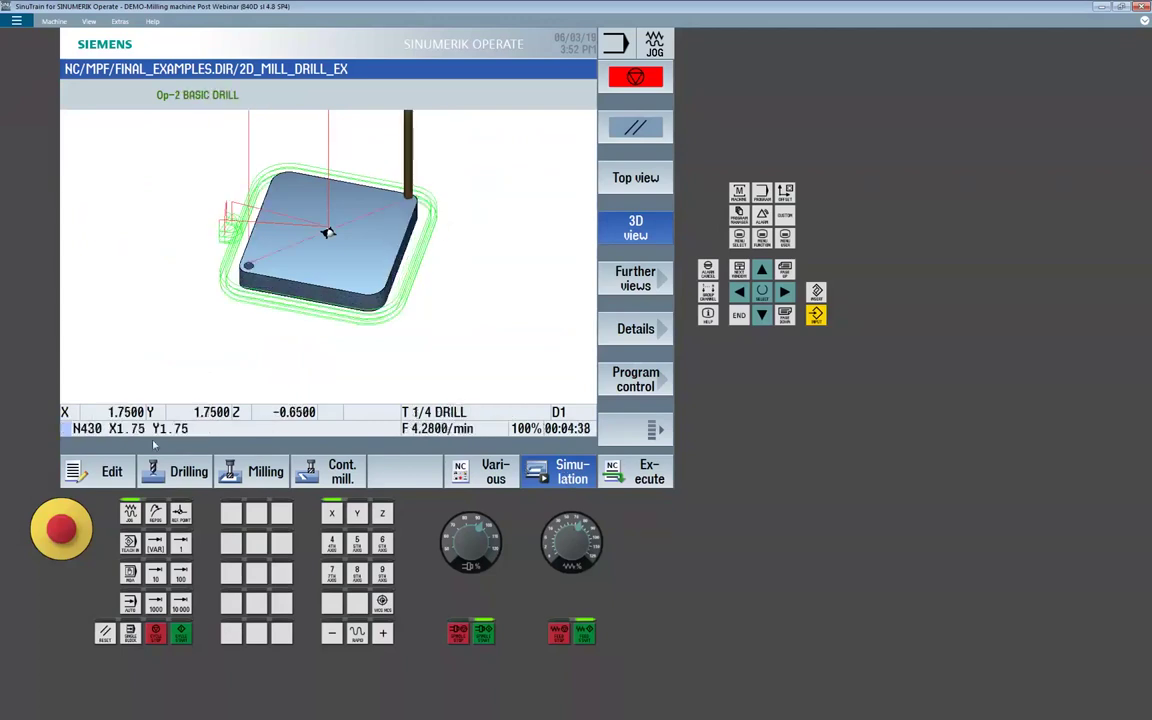
click(104, 473)
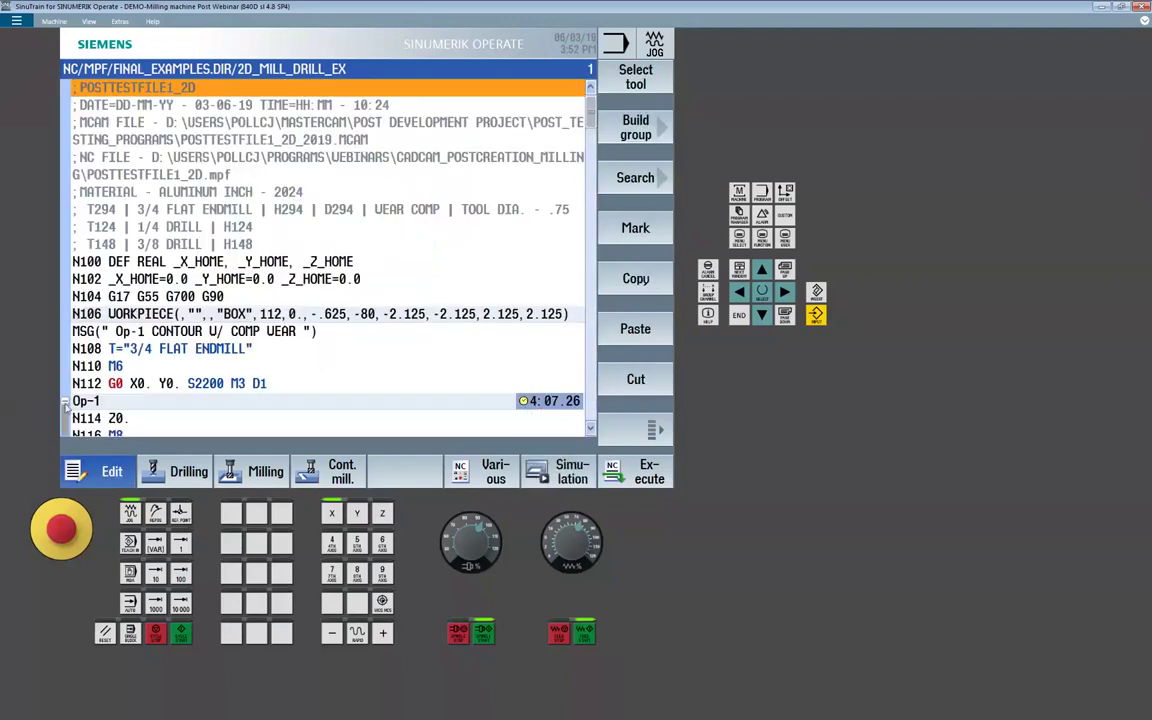
Collapse Op-1 and review Op-2 (24.65) and Op-3 (31.96) machining times down to M30
click(553, 401)
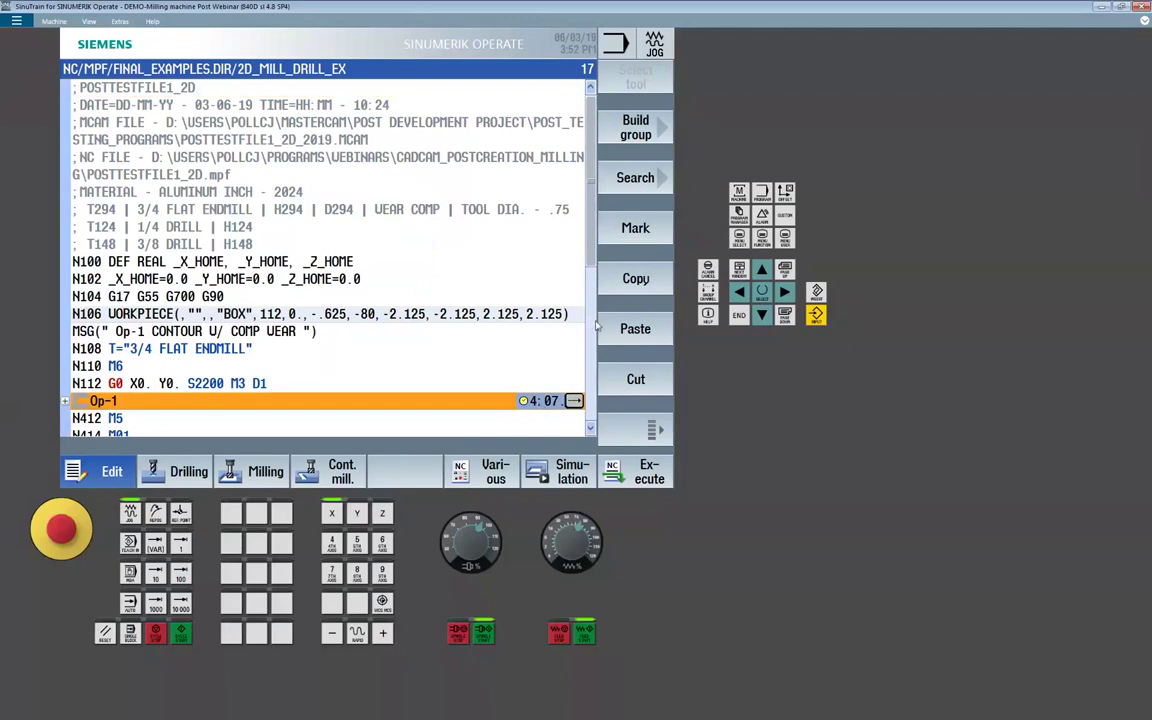
scroll(587, 336, down, 4)
scroll(587, 336, down, 1)
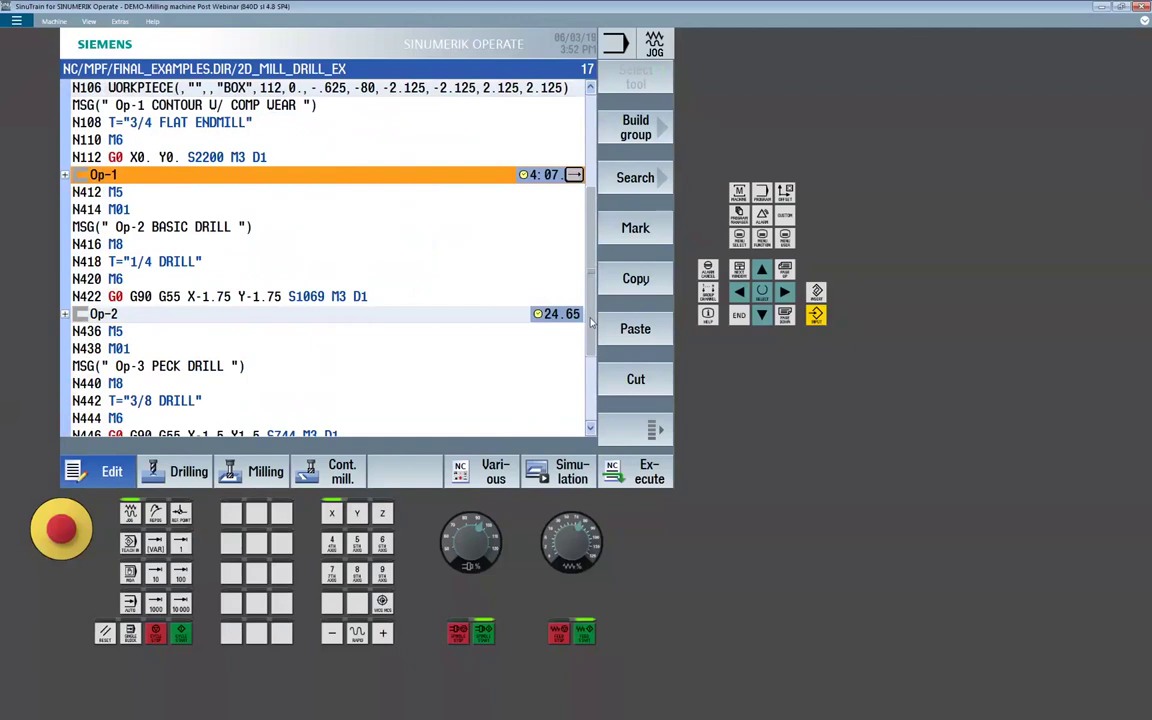
scroll(550, 320, down, 2)
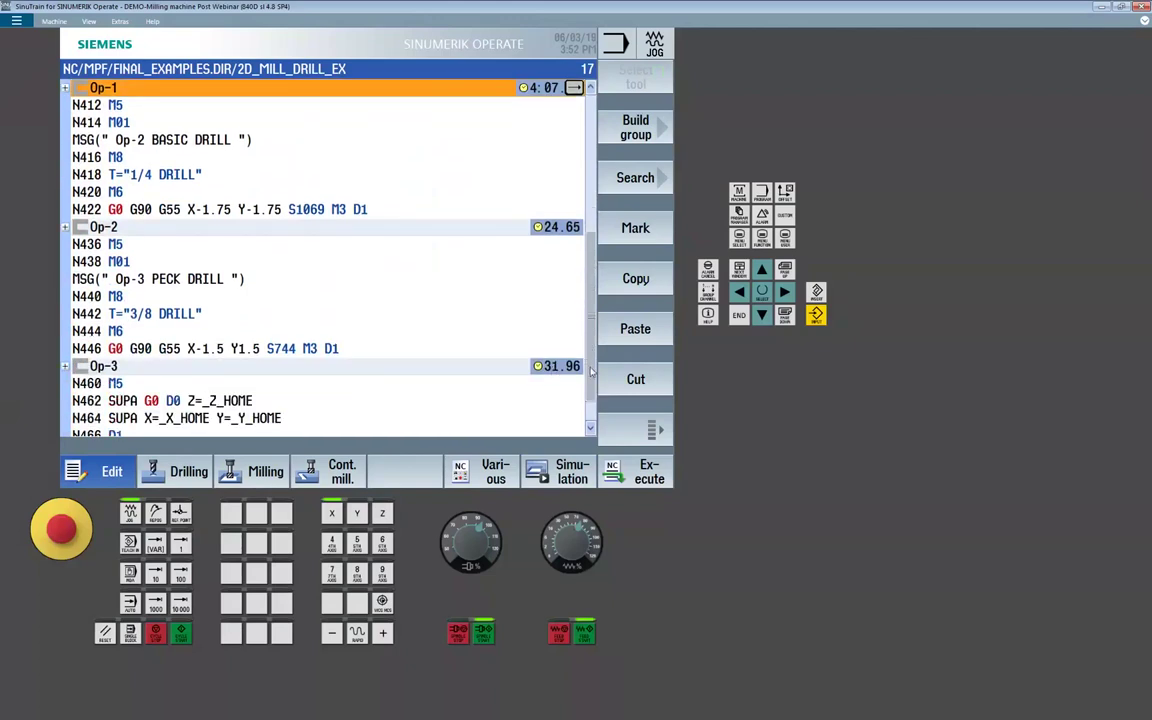
scroll(339, 421, down, 1)
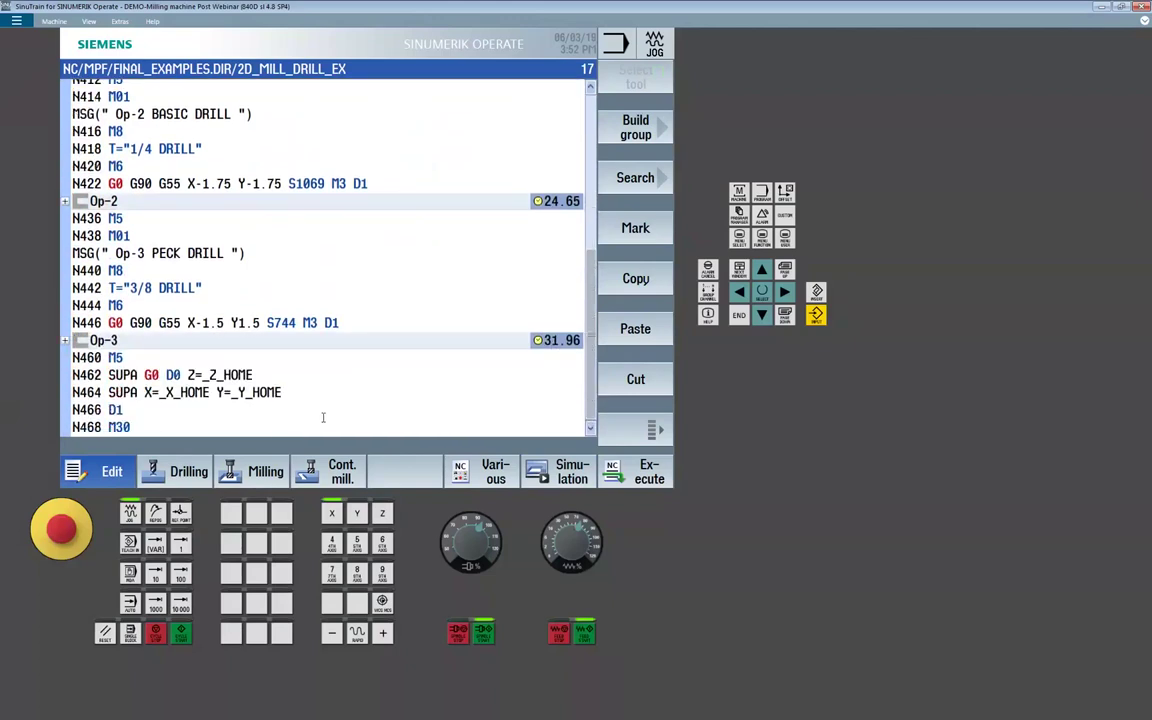
Check the Determine machining times editor setting, then cancel without changes
click(655, 429)
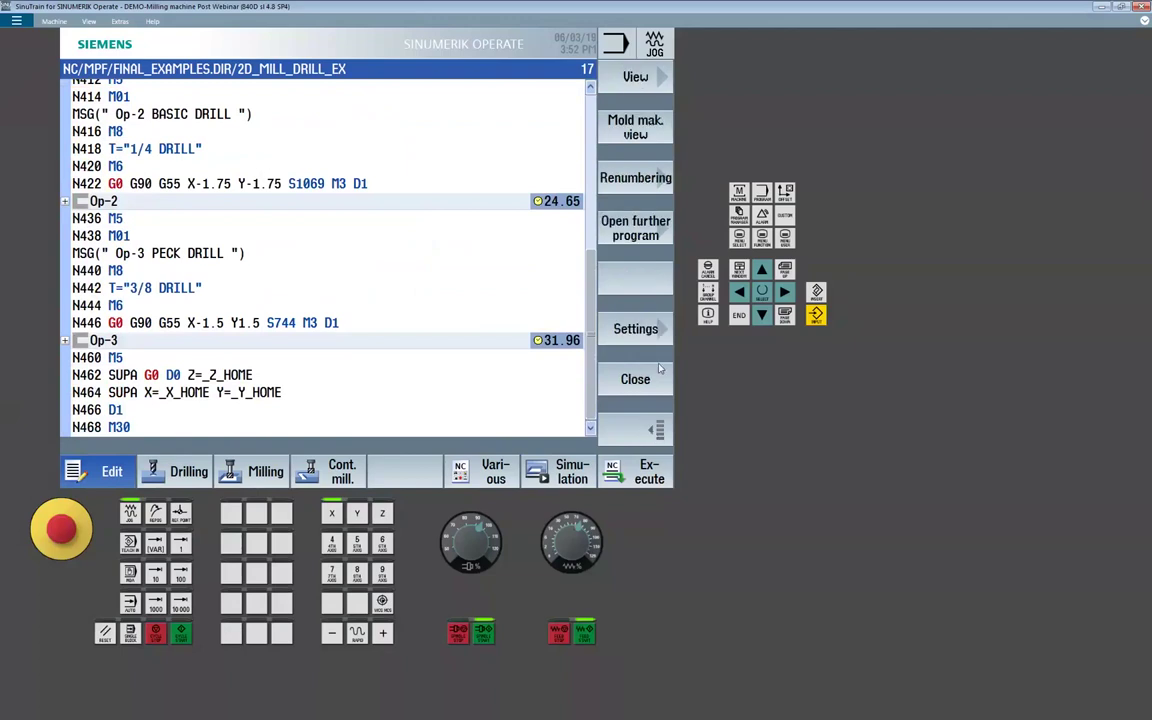
click(636, 330)
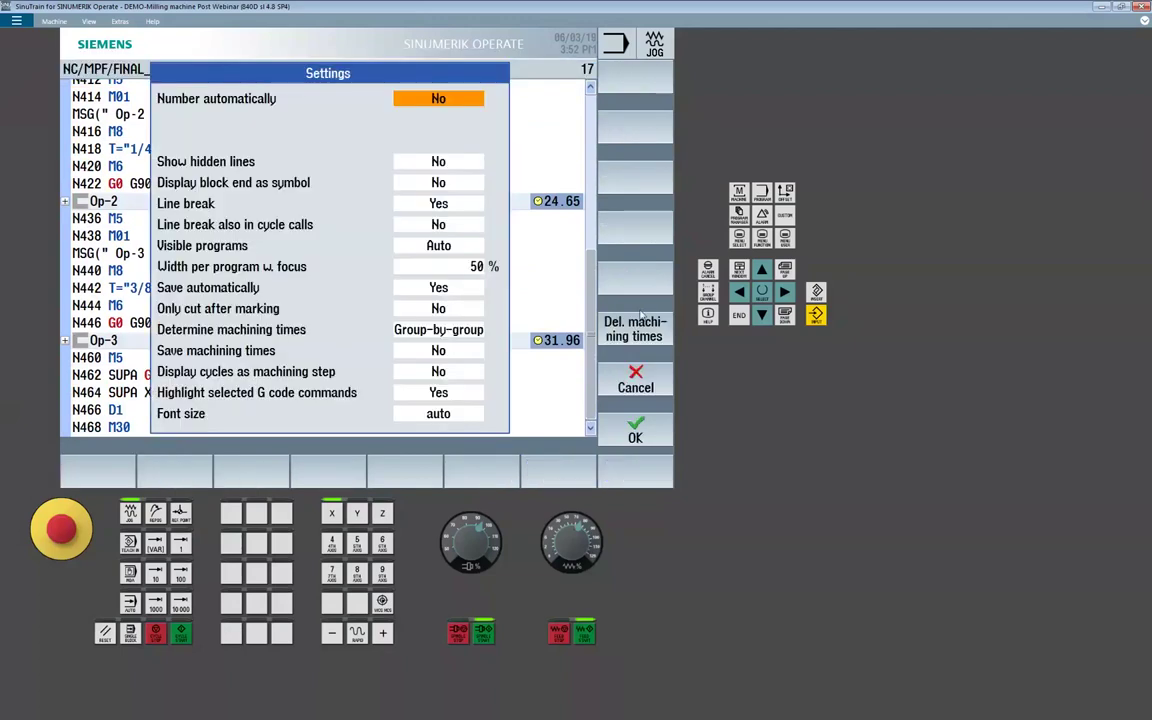
click(636, 385)
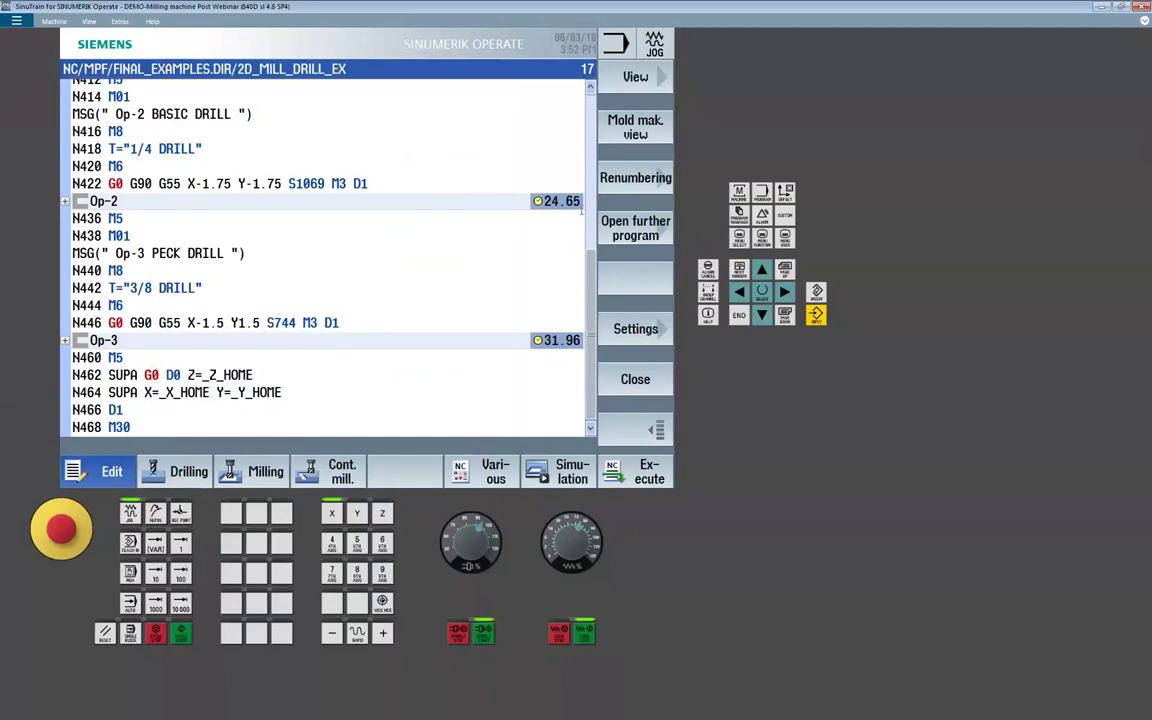
drag(602, 279, 592, 340)
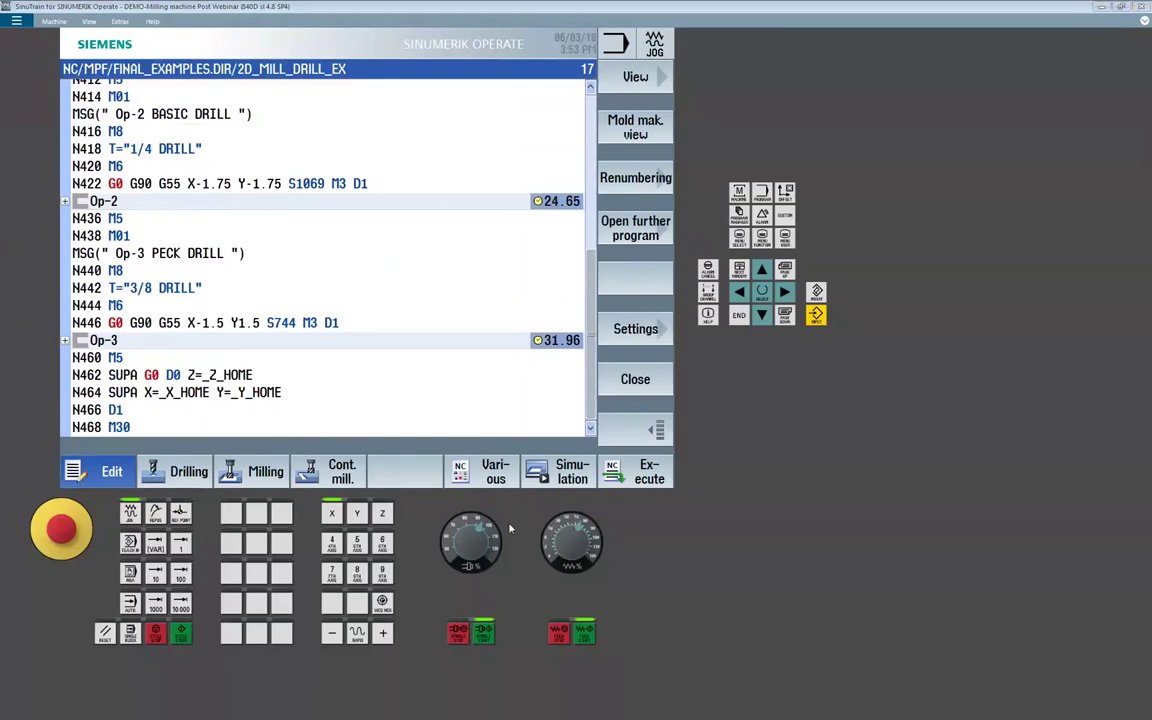
Return to PowerPoint and resume the slide show on the closing Questions slide
key(alt+Tab)
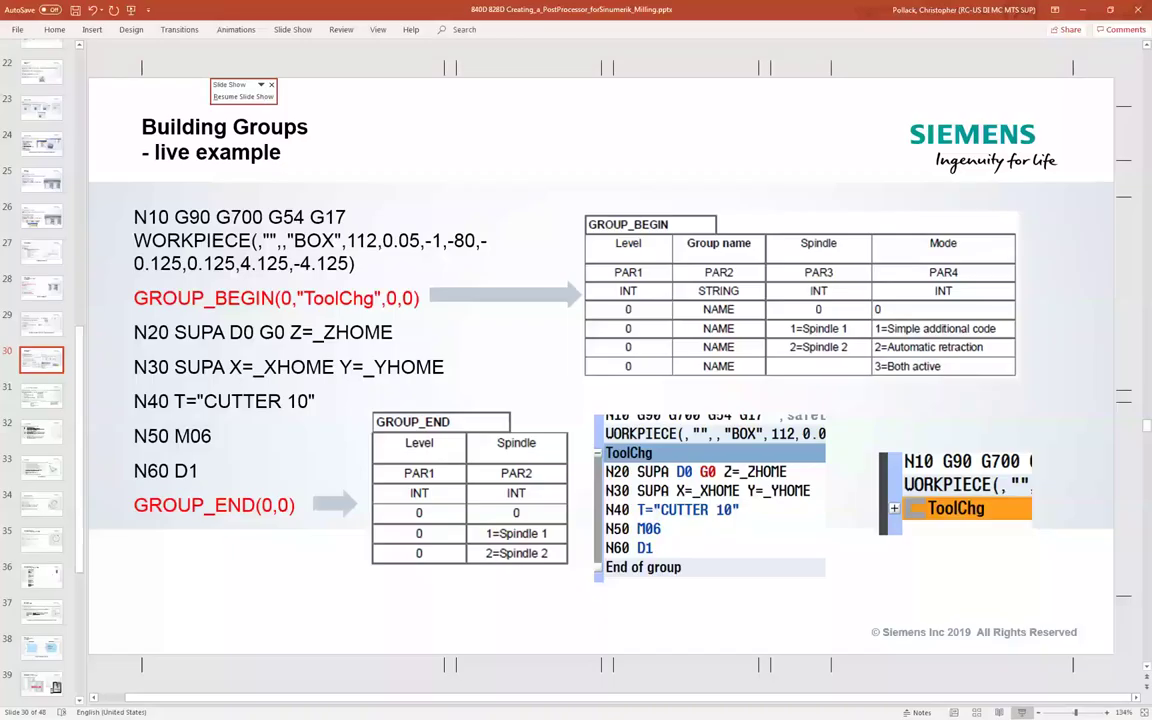
key(alt+Tab)
key(alt+Tab)
key(alt+Tab)
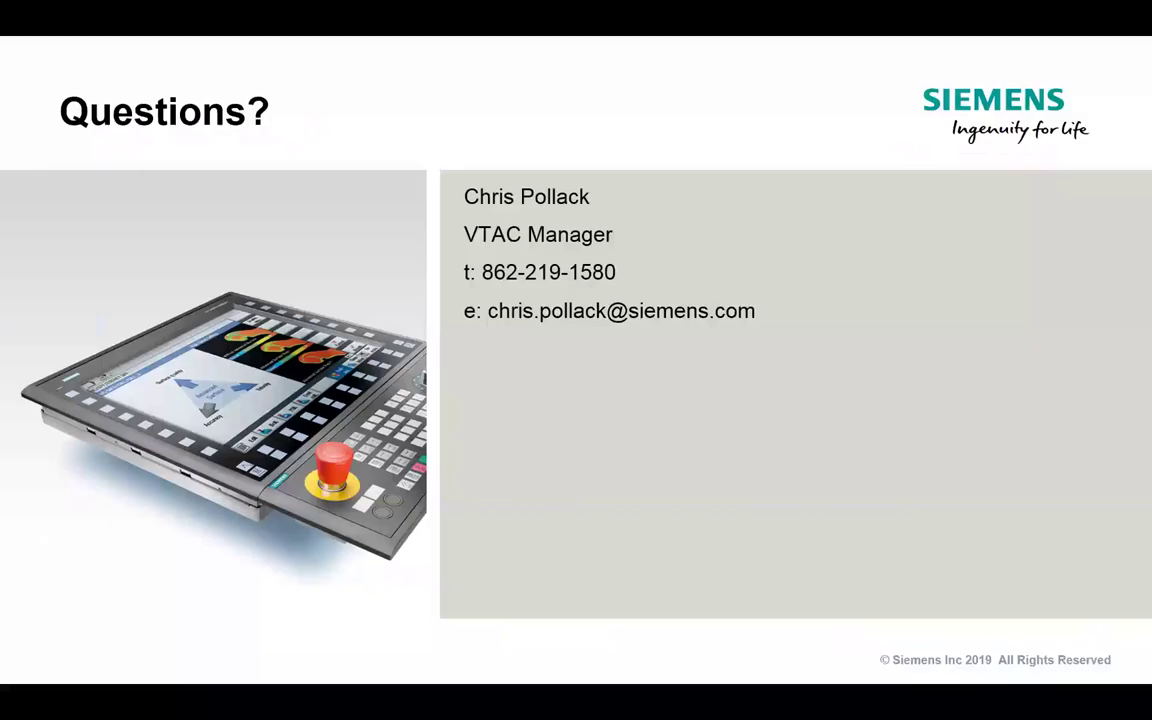